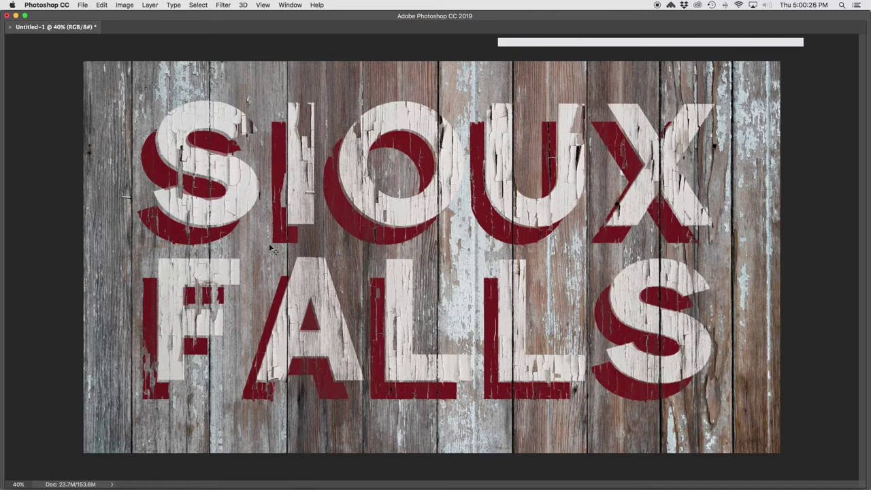
Step: Preview the finished SIOUX FALLS artwork, panning across the lettering and its blend settings
{"action": "scroll", "coordinate": [271, 248], "scroll_direction": "up", "scroll_amount": 2}
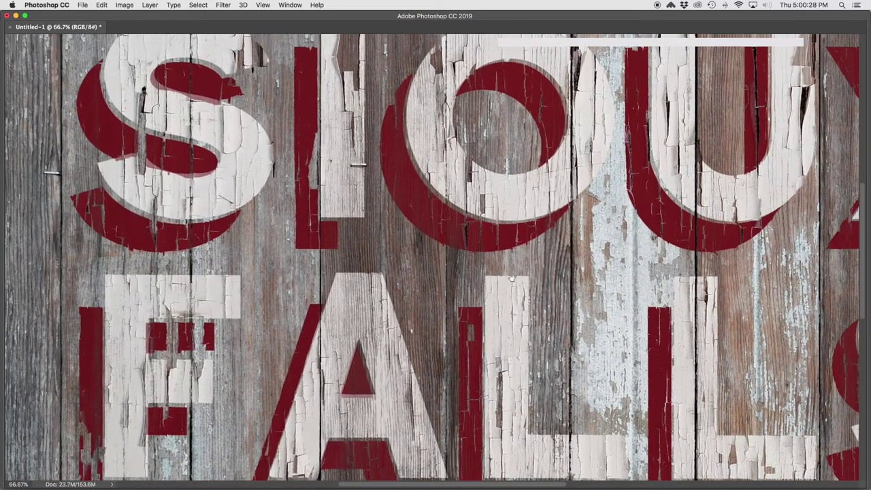
{"action": "left_click_drag", "start_coordinate": [512, 277], "coordinate": [370, 283]}
{"action": "scroll", "coordinate": [373, 288], "scroll_direction": "down", "scroll_amount": 2}
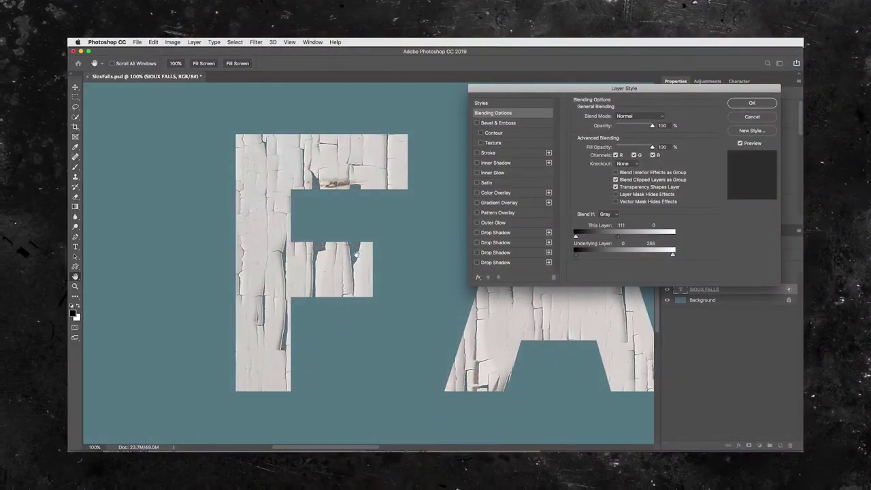
{"action": "left_click_drag", "start_coordinate": [592, 236], "coordinate": [595, 238]}
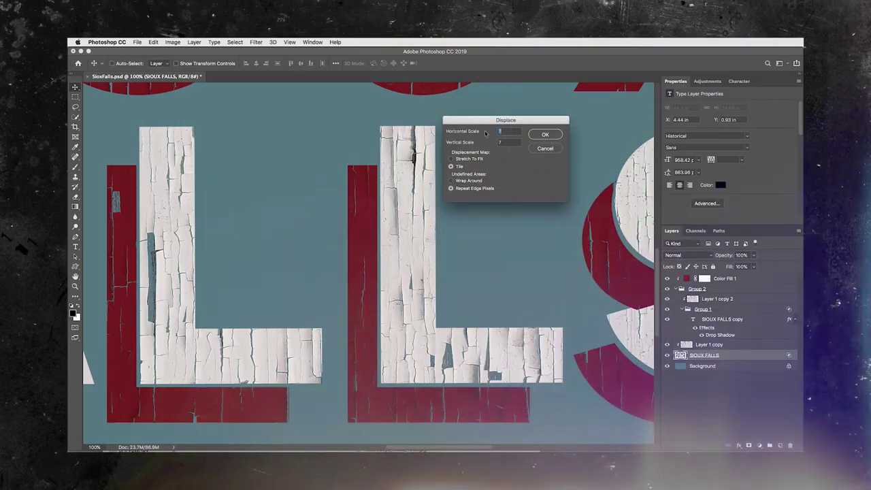
{"action": "key", "text": "Return"}
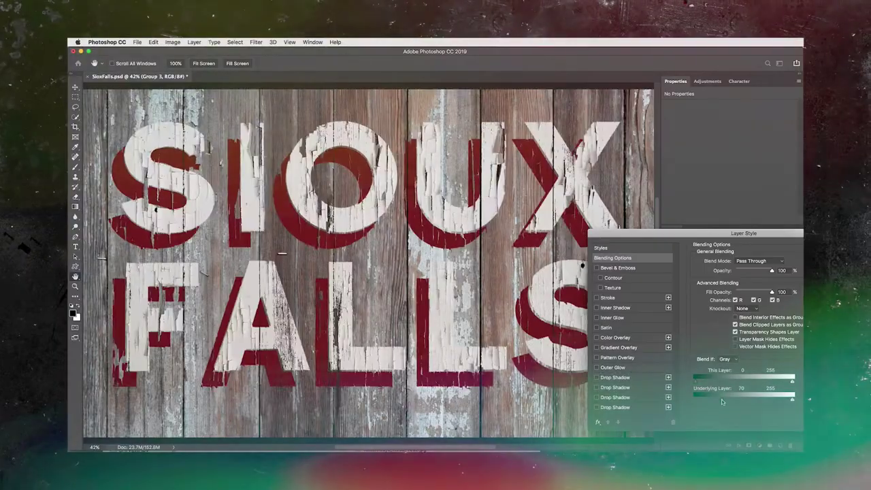
{"action": "left_click_drag", "start_coordinate": [708, 398], "coordinate": [712, 398]}
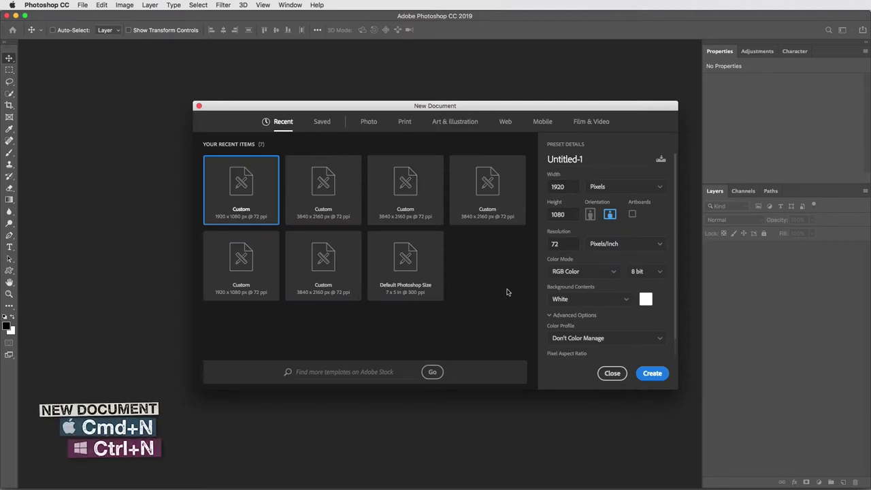
Step: Set the new document size to 3840 × 2160 pixels
{"action": "left_click_drag", "start_coordinate": [566, 186], "coordinate": [546, 188]}
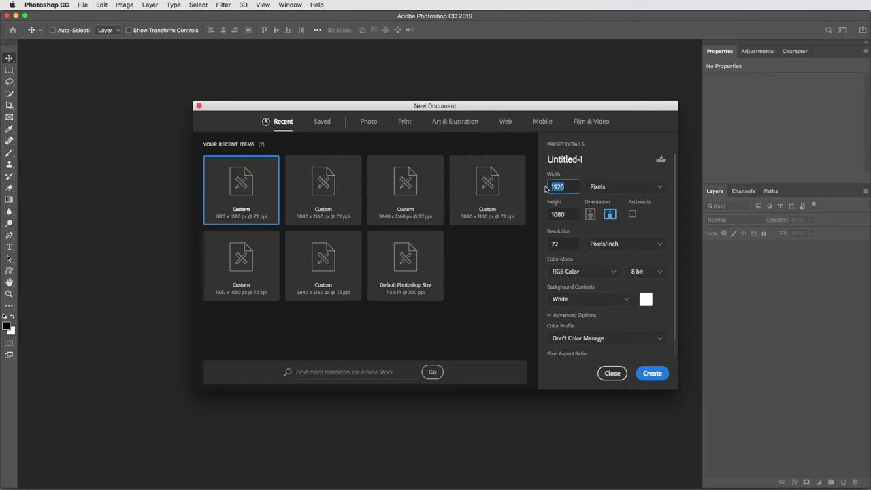
{"action": "type", "text": "3840"}
{"action": "left_click_drag", "start_coordinate": [568, 214], "coordinate": [542, 217]}
{"action": "type", "text": "216"}
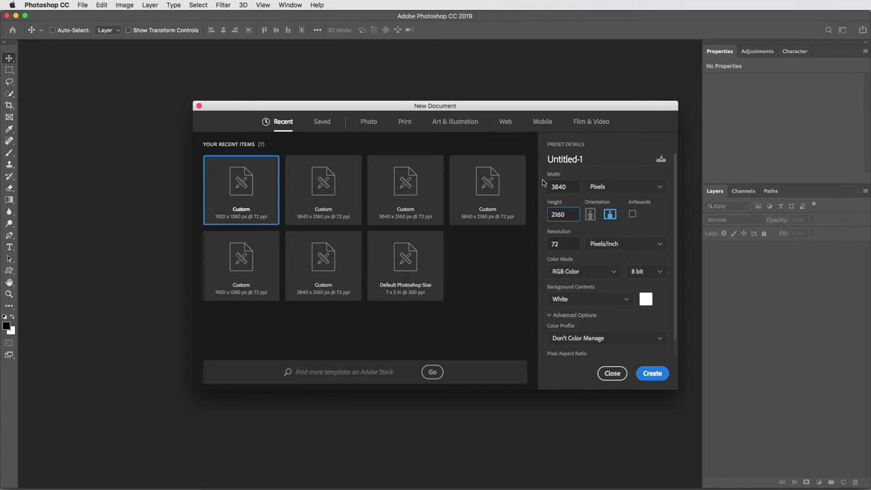
Step: Choose a muted blue-grey background colour and create the document
{"action": "left_click", "coordinate": [646, 299]}
{"action": "left_click", "coordinate": [448, 226]}
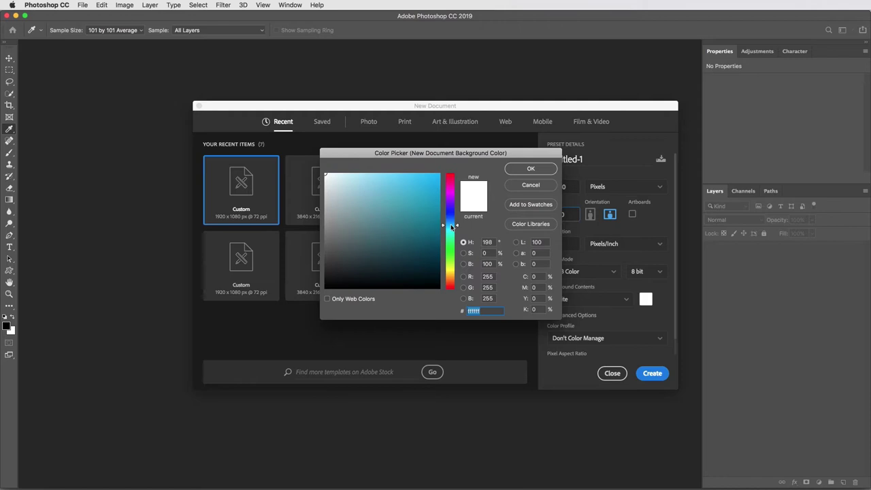
{"action": "left_click", "coordinate": [372, 230]}
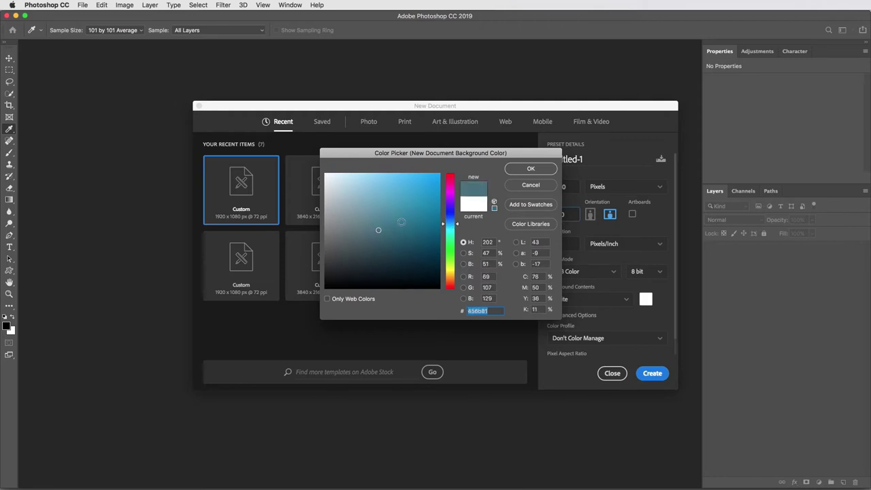
{"action": "left_click", "coordinate": [533, 169]}
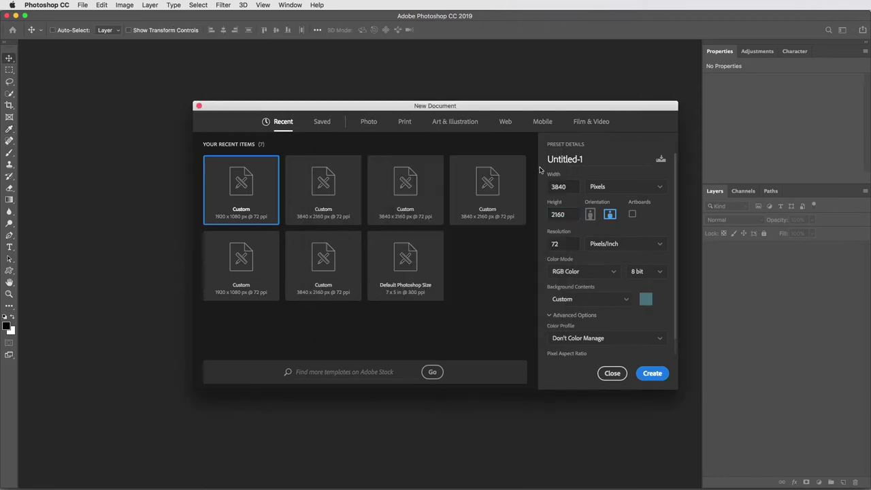
{"action": "left_click", "coordinate": [652, 374]}
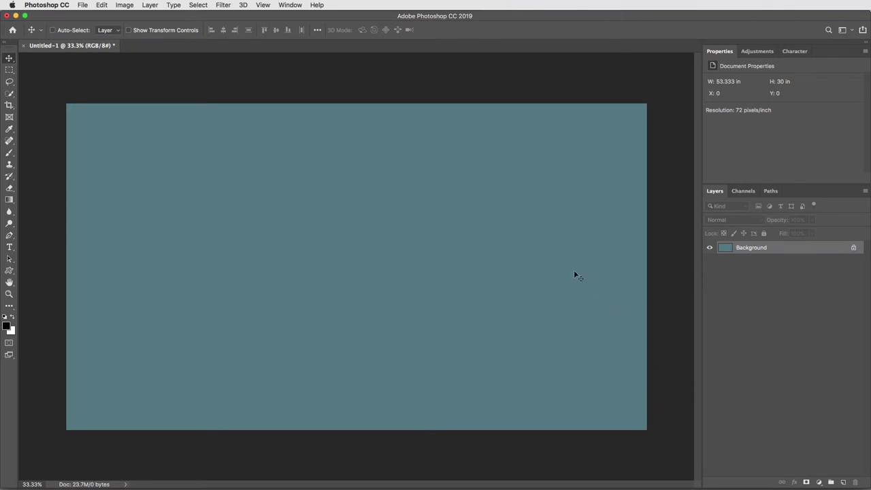
Step: Type SIOUX and FALLS on two lines as a text layer near the top centre
{"action": "key", "text": "t"}
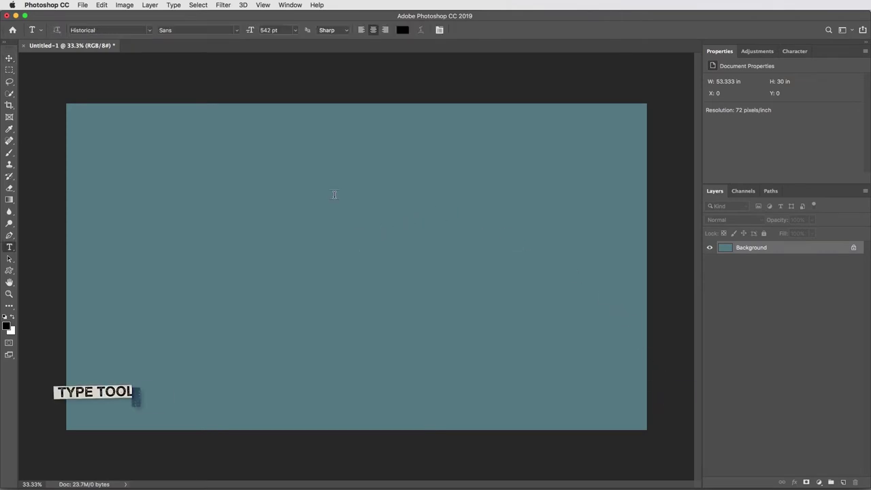
{"action": "left_click", "coordinate": [336, 194]}
{"action": "type", "text": "SI"}
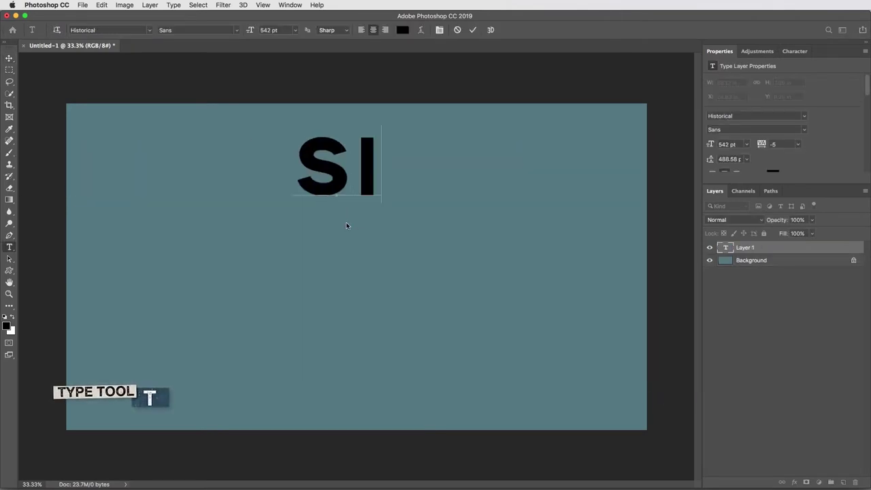
{"action": "type", "text": "OUX"}
{"action": "key", "text": "Return"}
{"action": "type", "text": "F"}
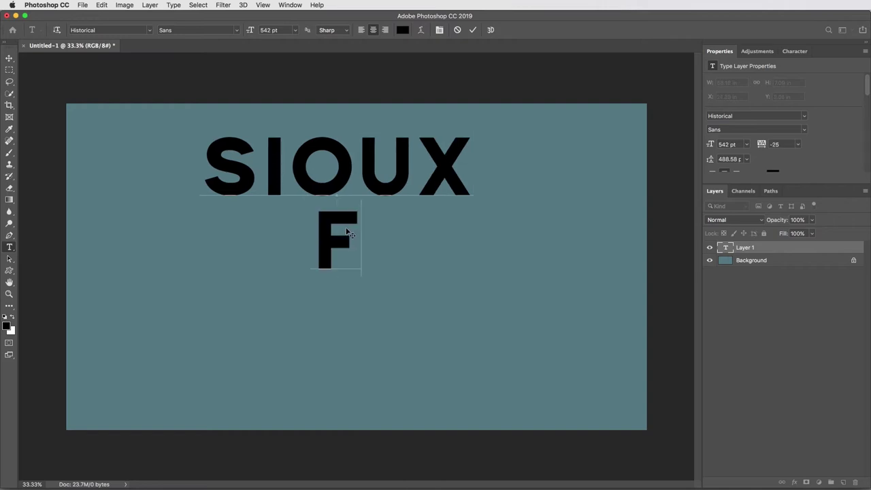
{"action": "type", "text": "ALLS"}
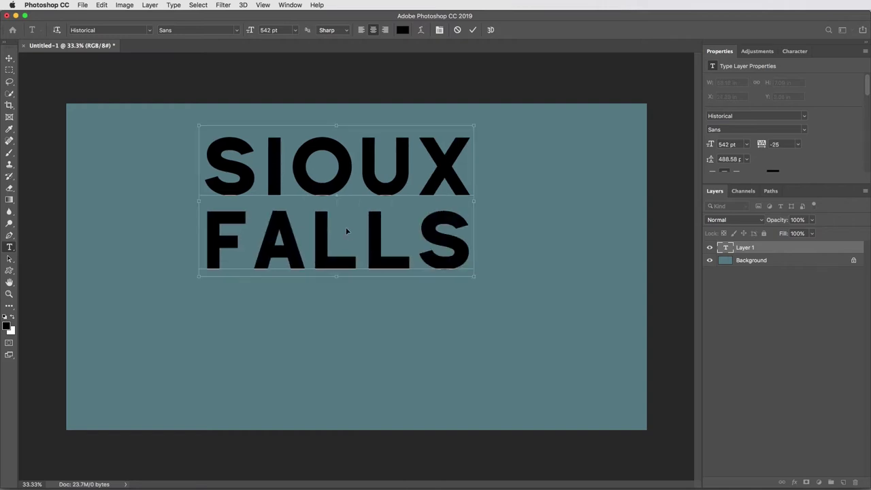
{"action": "key", "text": "Escape"}
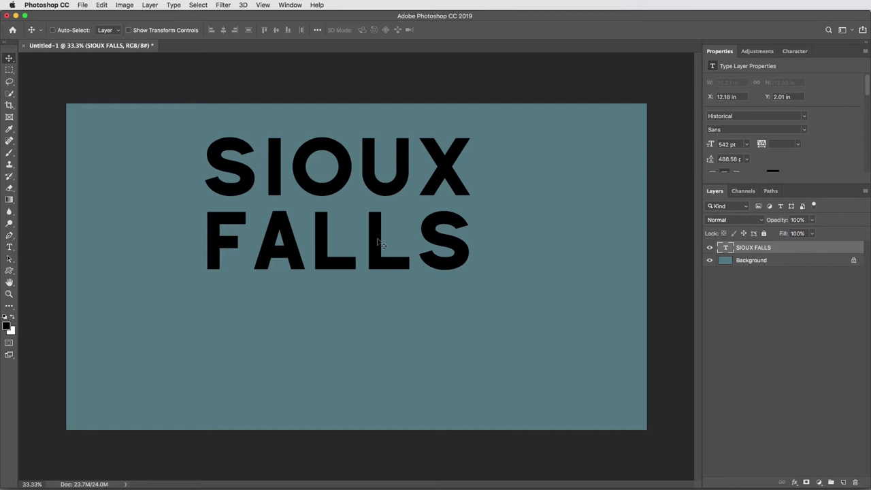
Step: Scale the SIOUX FALLS text up to fill most of the canvas
{"action": "key", "text": "super+t"}
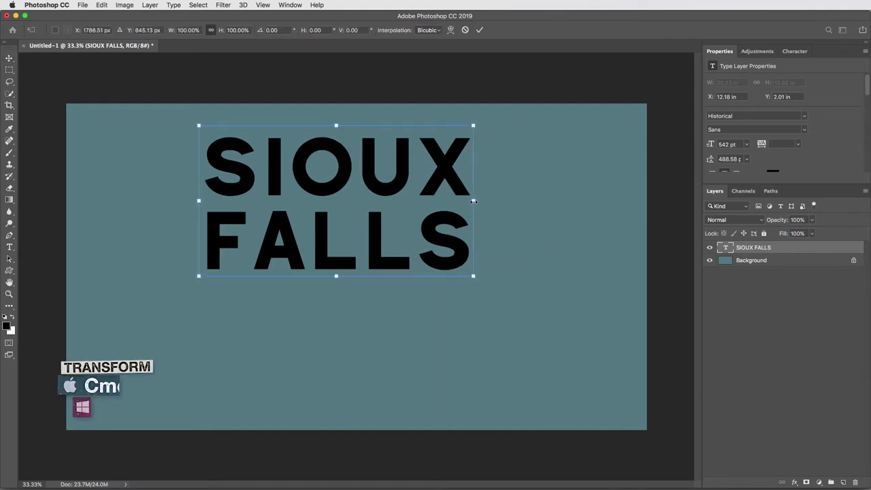
{"action": "left_click_drag", "start_coordinate": [473, 200], "coordinate": [570, 204]}
{"action": "left_click_drag", "start_coordinate": [488, 228], "coordinate": [502, 269]}
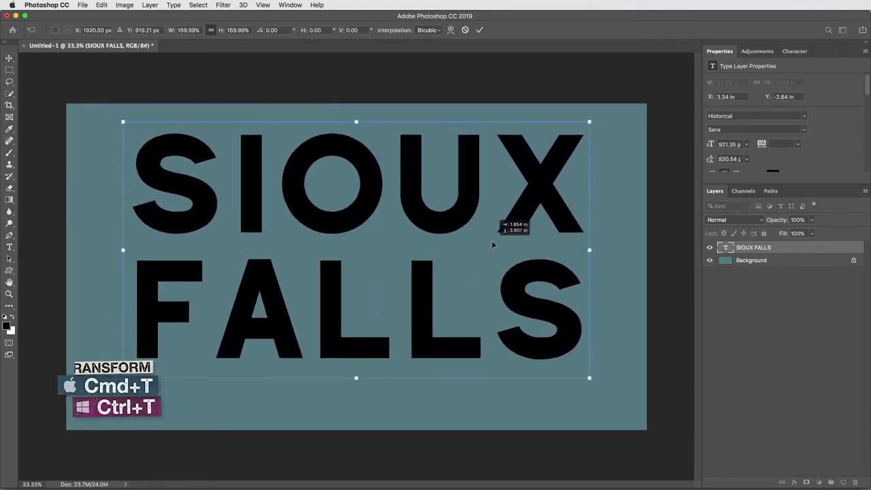
{"action": "left_click_drag", "start_coordinate": [572, 253], "coordinate": [551, 259]}
{"action": "key", "text": "Return"}
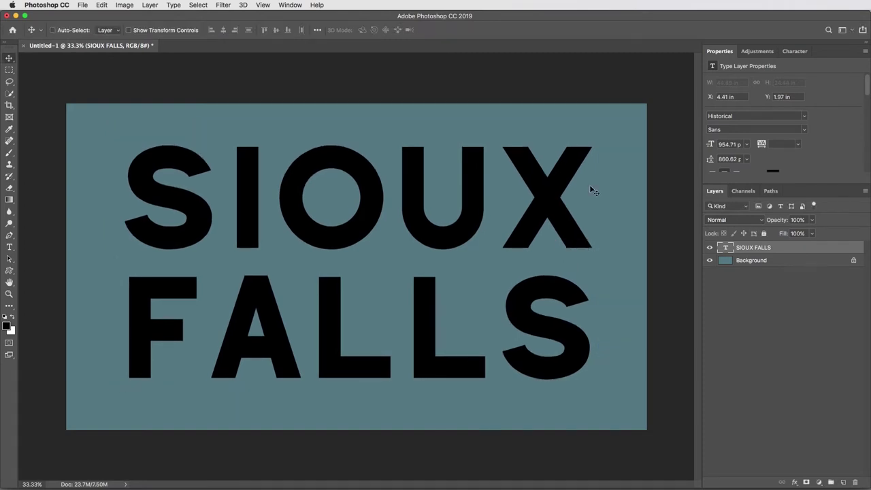
Step: Open TextureGuys_Wood_132L.jpg from the recent files list
{"action": "left_click", "coordinate": [82, 5]}
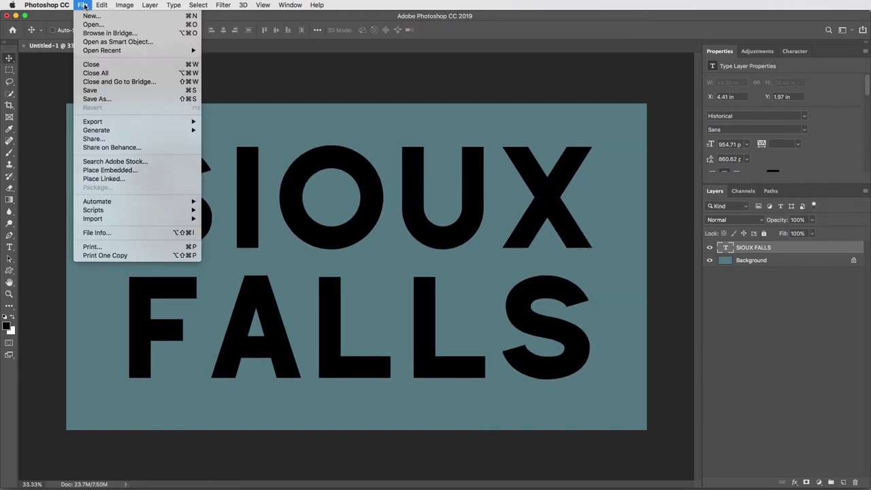
{"action": "mouse_move", "coordinate": [99, 50]}
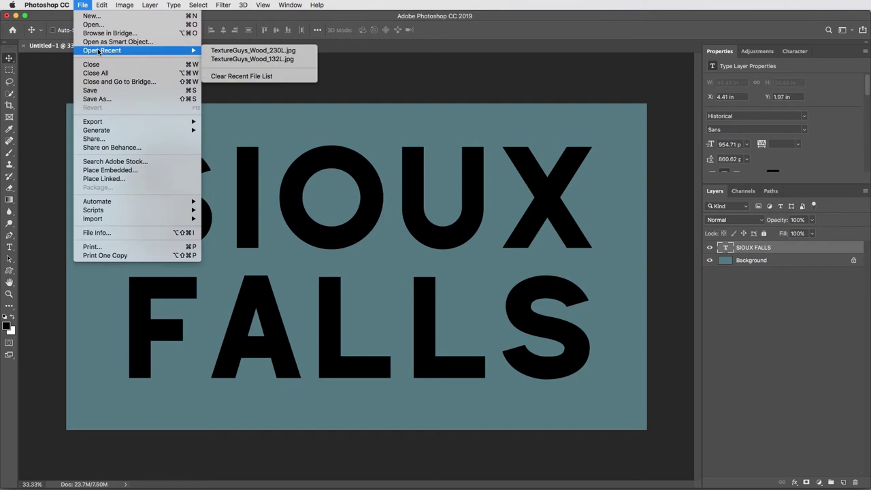
{"action": "left_click", "coordinate": [246, 59]}
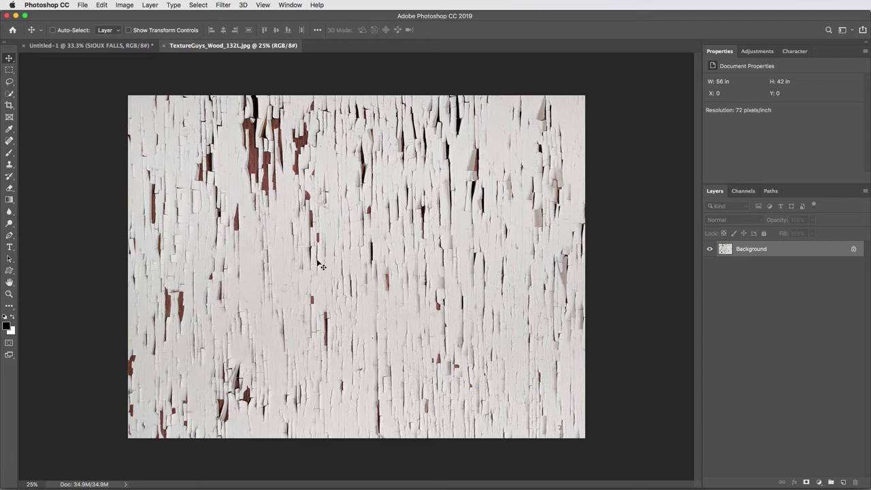
Step: Copy the whole texture, close its document, and paste it into Untitled-1
{"action": "key", "text": "super"}
{"action": "key", "text": "super+a"}
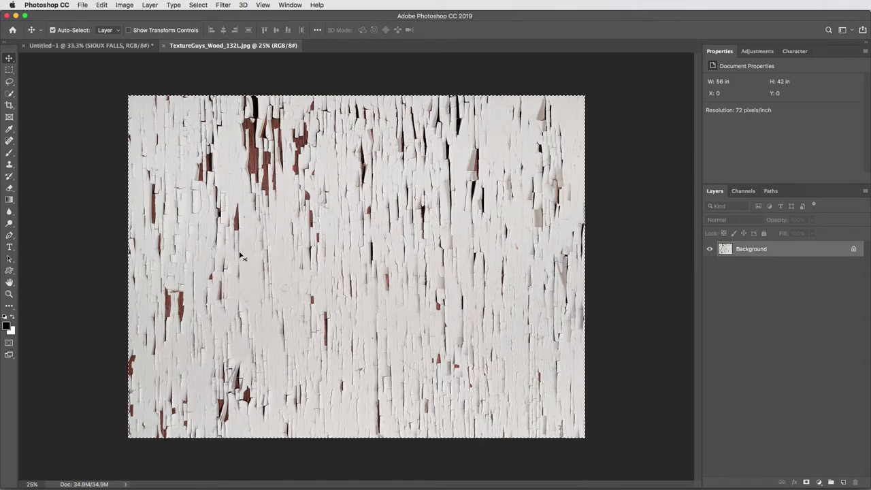
{"action": "key", "text": "super+c"}
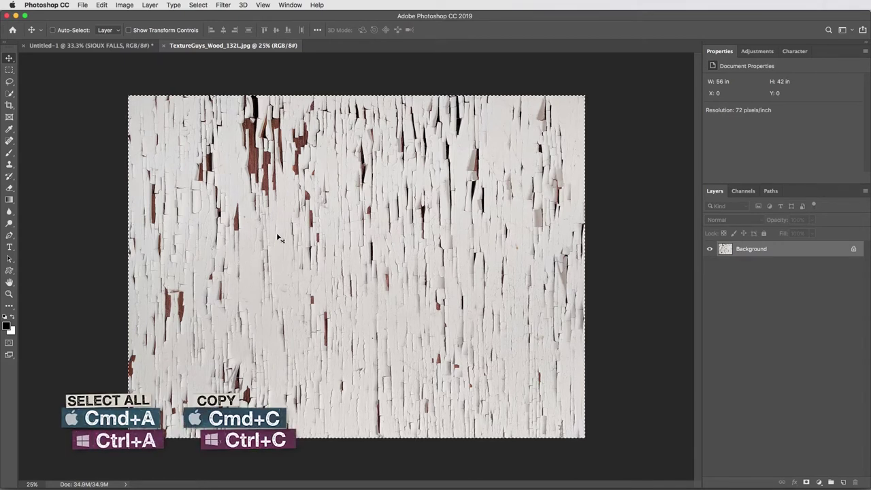
{"action": "key", "text": "super+w"}
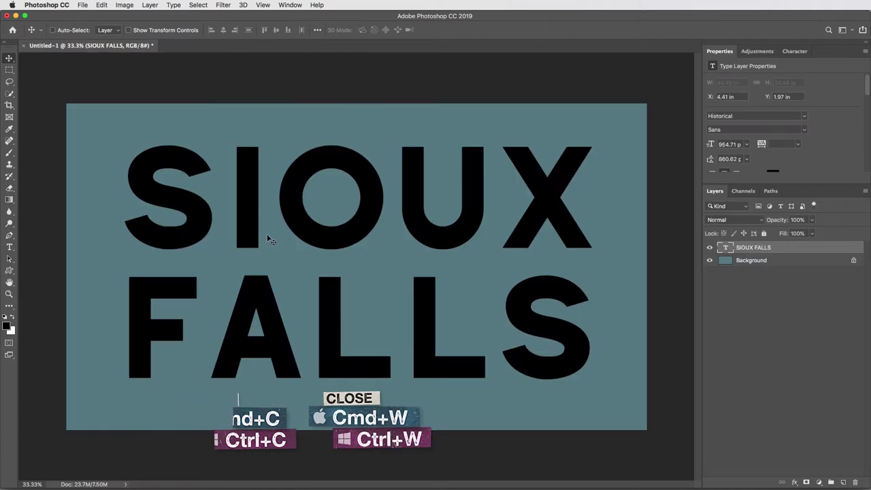
{"action": "key", "text": "super+v"}
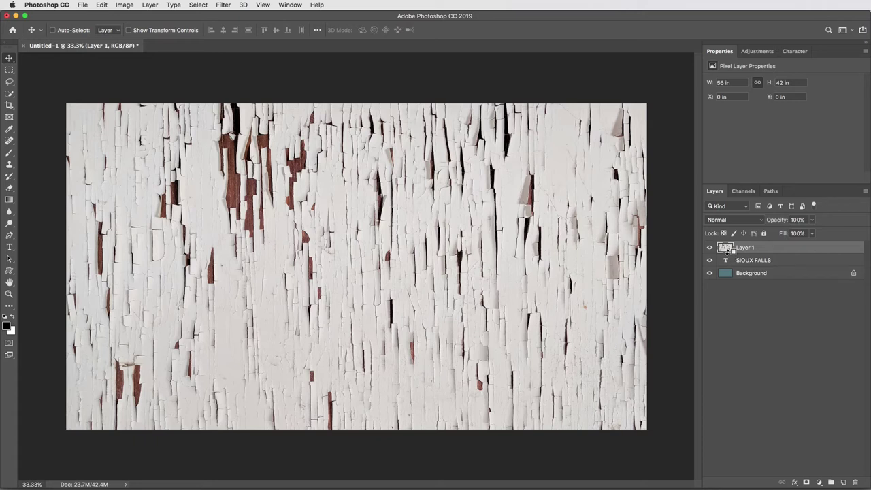
Step: Clip the texture layer to the SIOUX FALLS text layer as a clipping mask
{"action": "left_click", "coordinate": [726, 253], "text": "alt"}
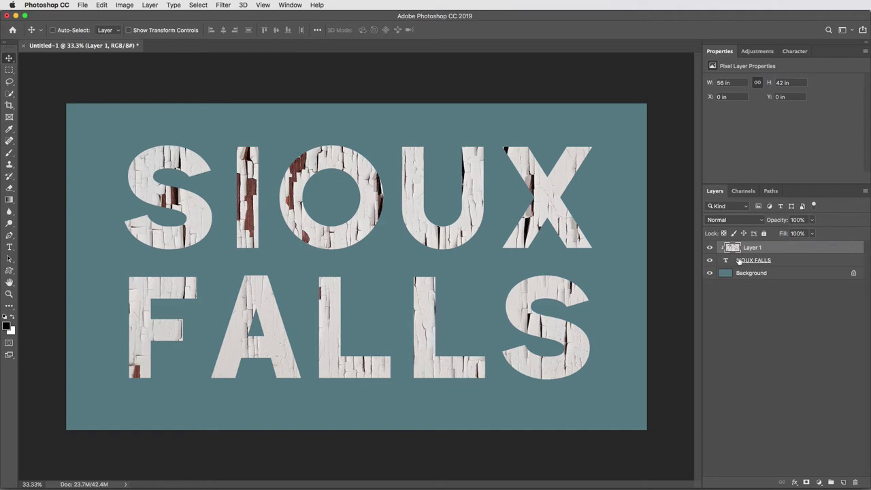
{"action": "left_click", "coordinate": [732, 256], "text": "alt"}
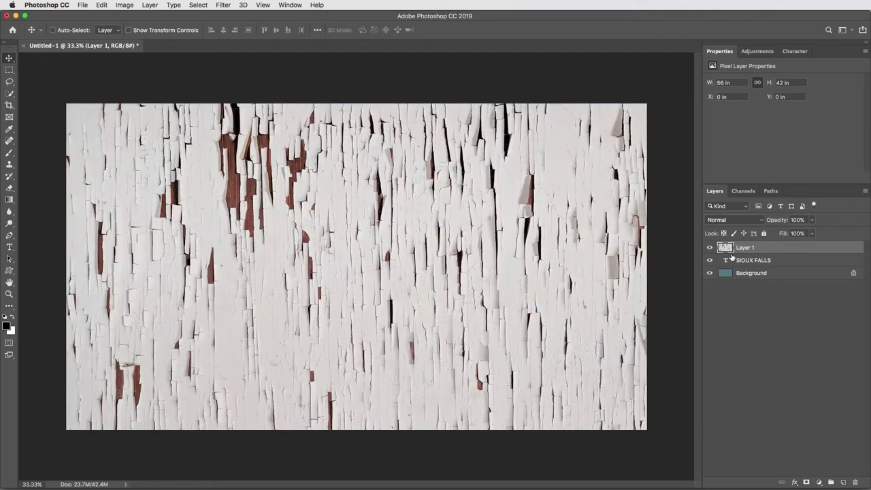
{"action": "left_click", "coordinate": [730, 250], "text": "alt"}
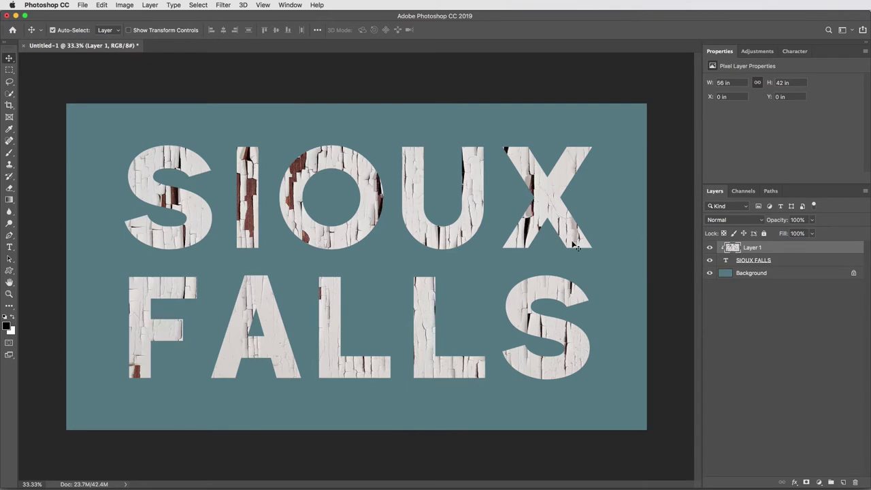
Step: Shrink the texture to about 77.65% and move it up over the letters
{"action": "key", "text": "super+t"}
{"action": "left_click_drag", "start_coordinate": [674, 332], "coordinate": [594, 332]}
{"action": "left_click_drag", "start_coordinate": [66, 332], "coordinate": [121, 331]}
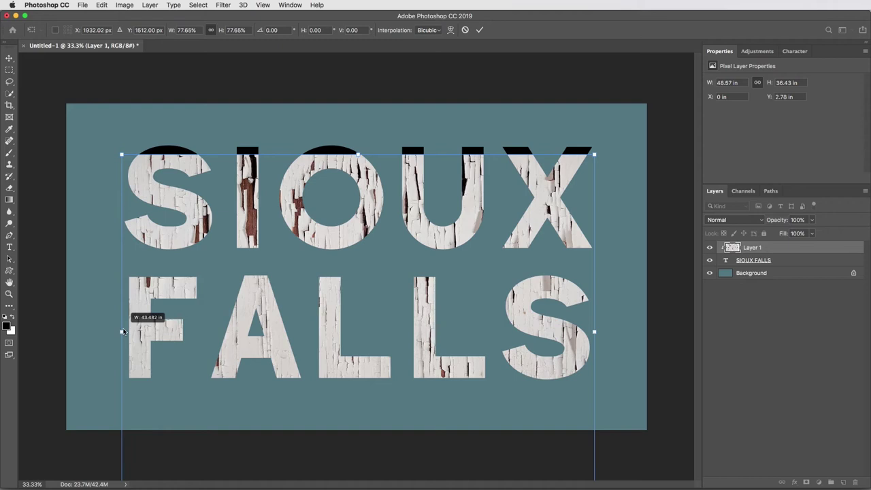
{"action": "left_click_drag", "start_coordinate": [356, 304], "coordinate": [357, 240]}
{"action": "key", "text": "Return"}
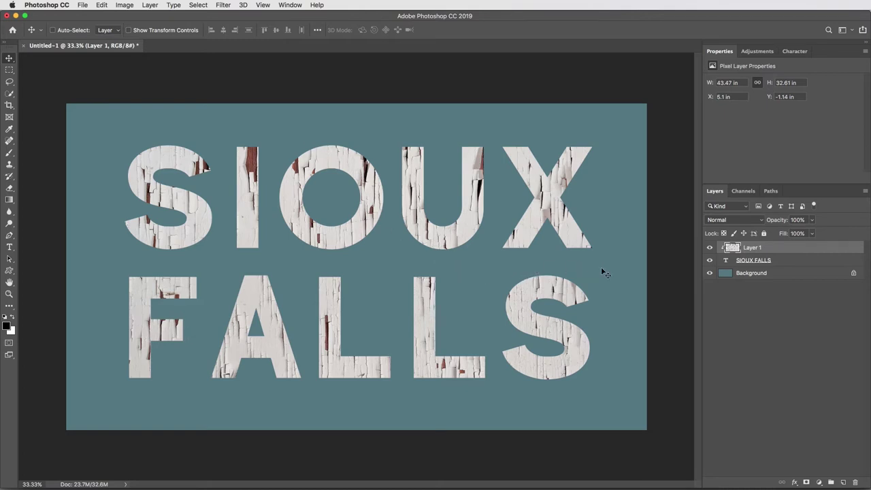
Step: Hide the SIOUX FALLS text layer and add a new empty layer
{"action": "left_click", "coordinate": [709, 260]}
{"action": "key", "text": "g"}
{"action": "left_click", "coordinate": [844, 481]}
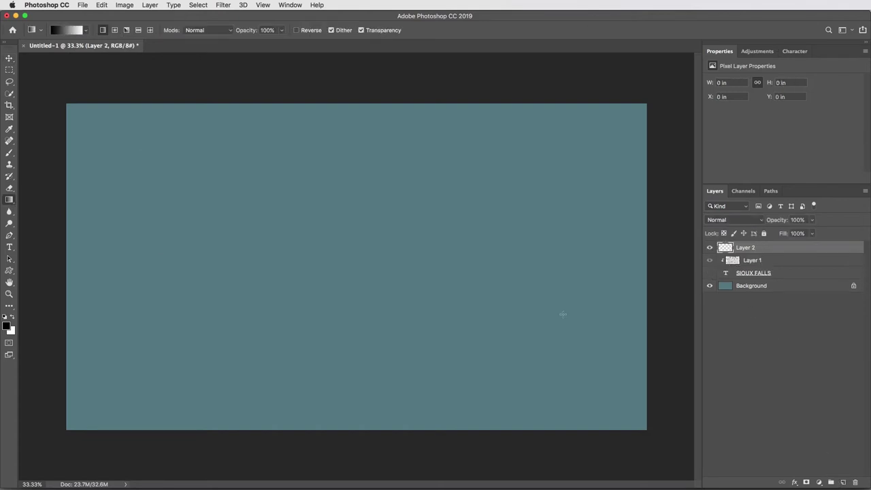
Step: Fill a centred square selection with a diagonal black-to-white gradient, then deselect
{"action": "key", "text": "m"}
{"action": "left_click_drag", "start_coordinate": [234, 142], "coordinate": [479, 375]}
{"action": "key", "text": "g"}
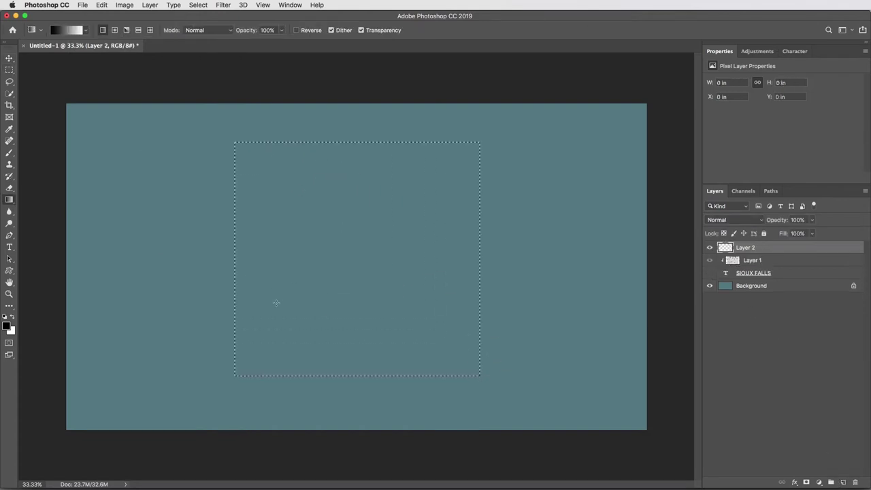
{"action": "left_click_drag", "start_coordinate": [277, 351], "coordinate": [400, 111]}
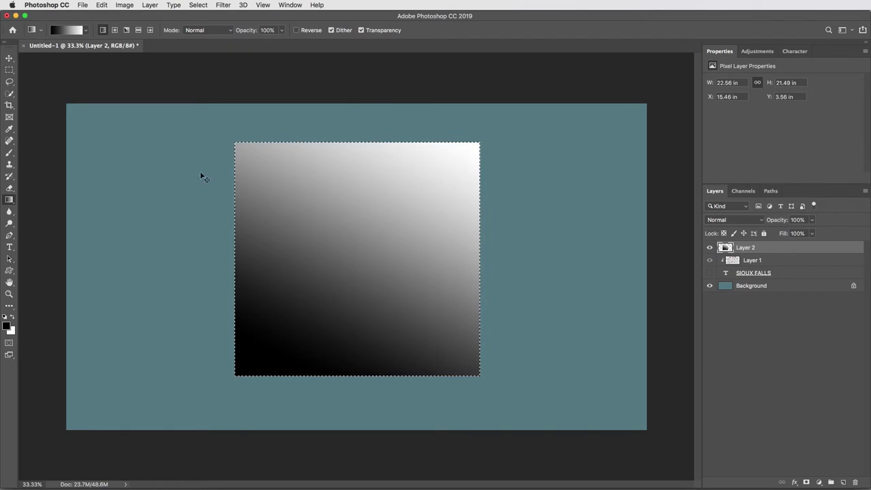
{"action": "key", "text": "super+d"}
Step: Switch to the Move tool and browse the layer effects list without adding one
{"action": "key", "text": "v"}
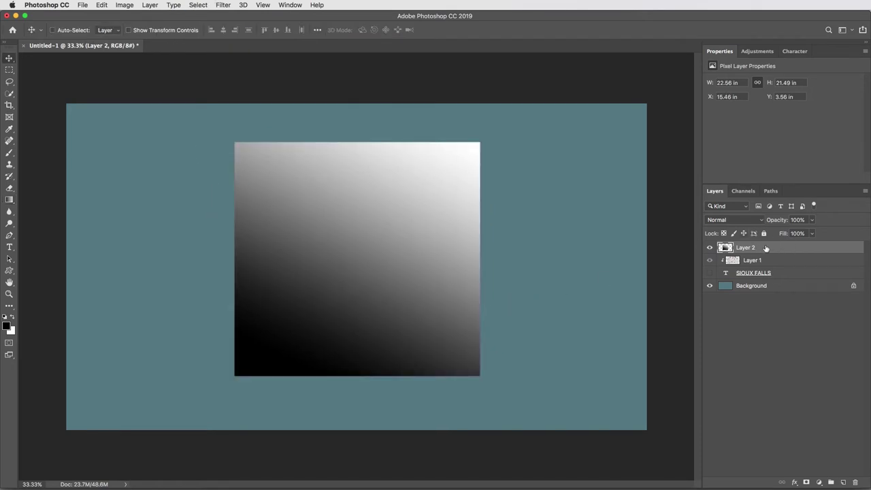
{"action": "left_click", "coordinate": [794, 481]}
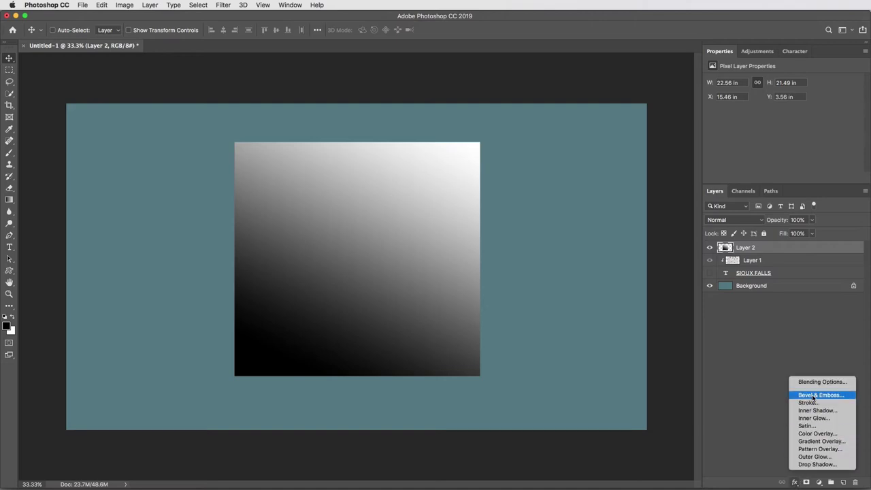
{"action": "key", "text": "Escape"}
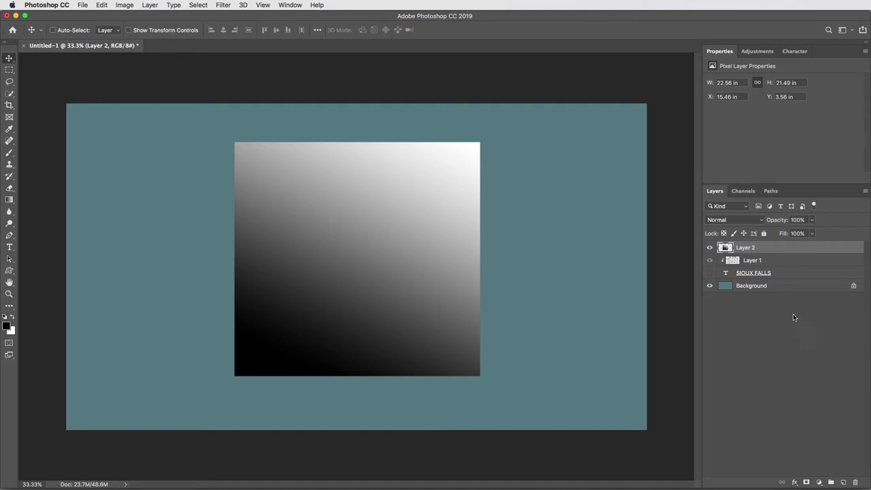
{"action": "right_click", "coordinate": [778, 248]}
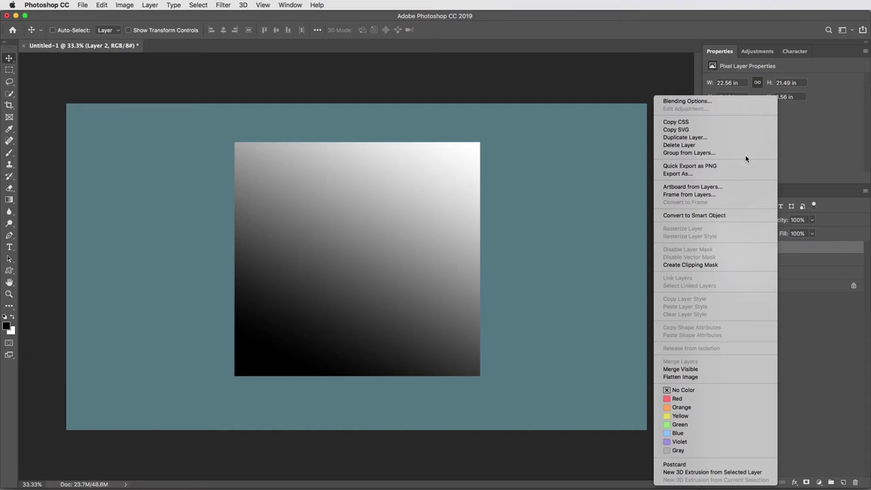
{"action": "left_click", "coordinate": [689, 101]}
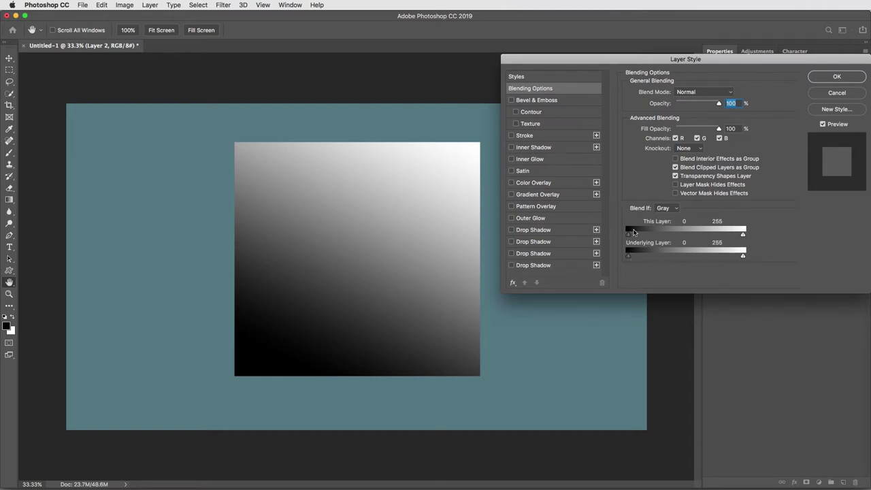
{"action": "mouse_move", "coordinate": [633, 232]}
{"action": "left_mouse_down"}
{"action": "mouse_move", "coordinate": [672, 235]}
{"action": "mouse_move", "coordinate": [618, 235]}
{"action": "left_mouse_up"}
{"action": "mouse_move", "coordinate": [742, 234]}
{"action": "left_mouse_down"}
{"action": "mouse_move", "coordinate": [705, 235]}
{"action": "mouse_move", "coordinate": [756, 235]}
{"action": "left_mouse_up"}
{"action": "left_click_drag", "start_coordinate": [631, 255], "coordinate": [612, 259]}
{"action": "left_click_drag", "start_coordinate": [741, 234], "coordinate": [766, 236]}
{"action": "left_click_drag", "start_coordinate": [629, 236], "coordinate": [647, 235]}
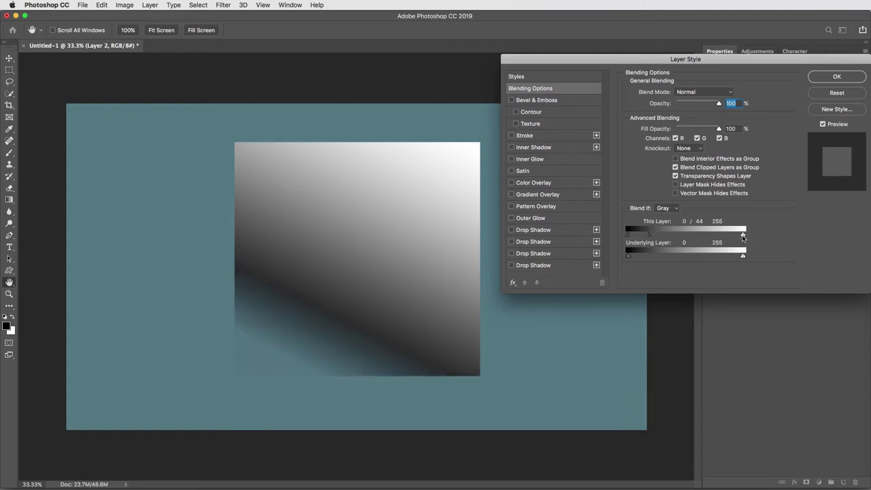
{"action": "mouse_move", "coordinate": [743, 235]}
{"action": "left_mouse_down", "text": "alt"}
{"action": "mouse_move", "coordinate": [717, 236]}
{"action": "mouse_move", "coordinate": [743, 235]}
{"action": "left_mouse_up", "text": "alt"}
{"action": "left_click_drag", "start_coordinate": [649, 236], "coordinate": [621, 237]}
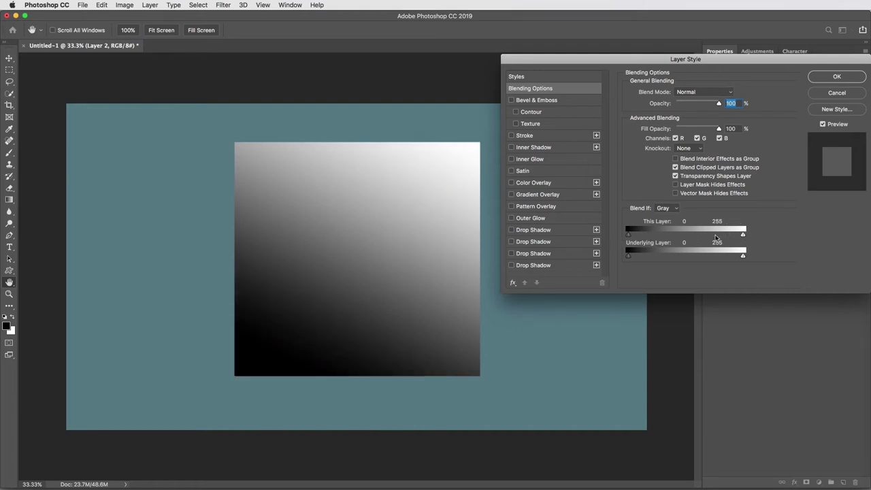
{"action": "left_click_drag", "start_coordinate": [745, 236], "coordinate": [707, 236]}
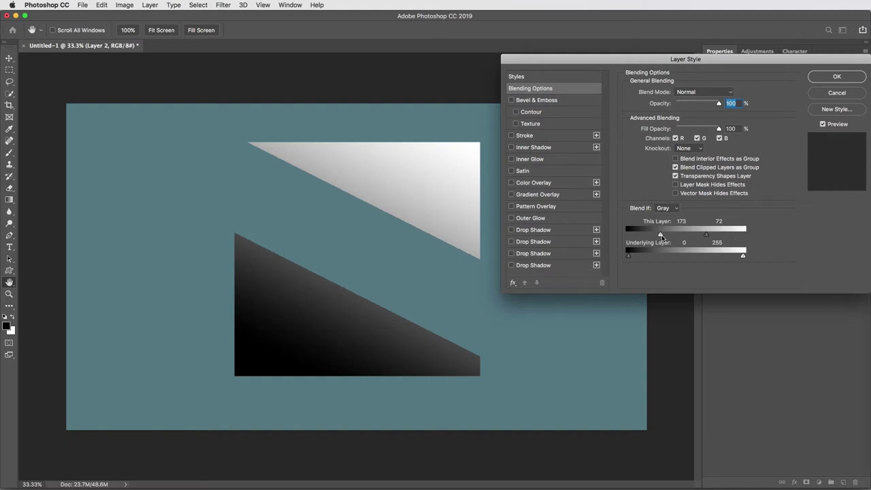
{"action": "left_click_drag", "start_coordinate": [660, 236], "coordinate": [695, 237]}
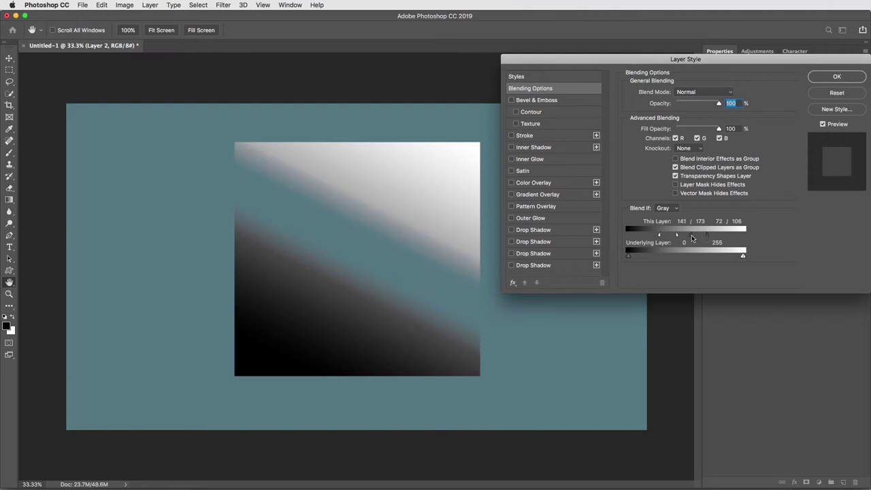
Step: Delete the gradient test layer, show the SIOUX FALLS lettering again, and zoom in
{"action": "left_click", "coordinate": [837, 93]}
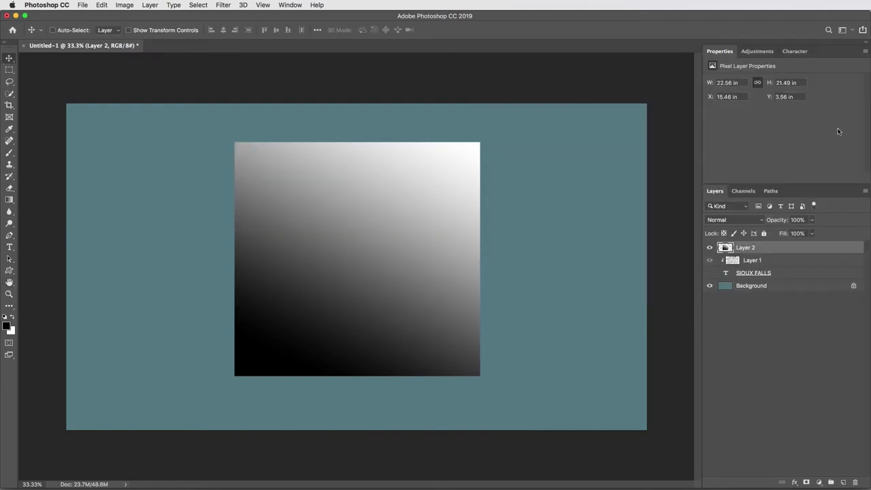
{"action": "left_click_drag", "start_coordinate": [727, 248], "coordinate": [855, 483]}
{"action": "left_click", "coordinate": [710, 260]}
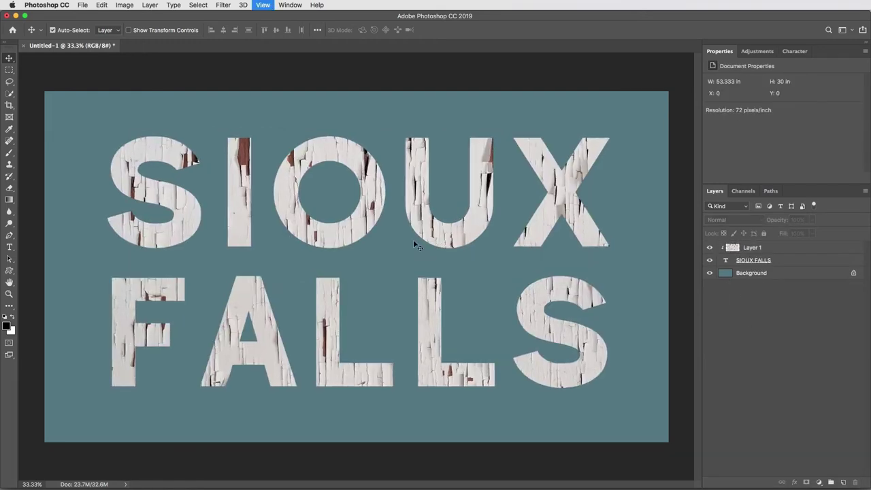
{"action": "key", "text": "super+equal"}
{"action": "left_click_drag", "start_coordinate": [330, 234], "coordinate": [379, 240]}
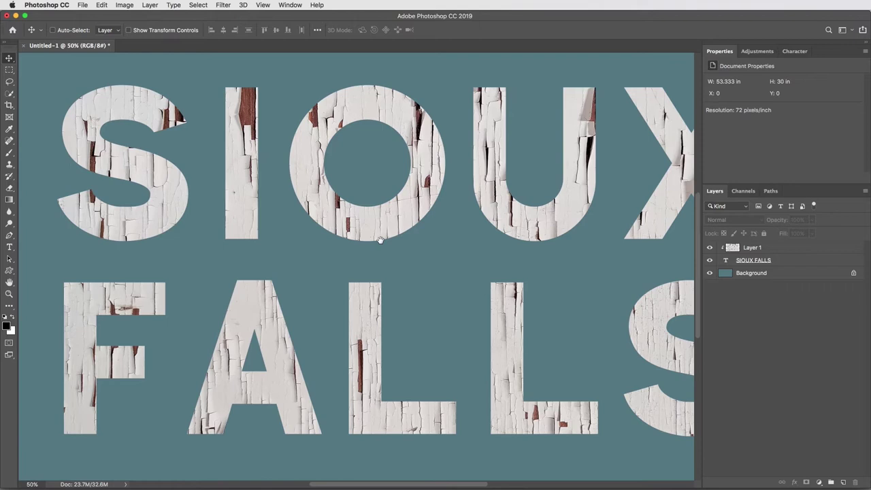
Step: Open Blending Options for the SIOUX FALLS text and test the This Layer Blend If sliders
{"action": "left_click", "coordinate": [792, 262]}
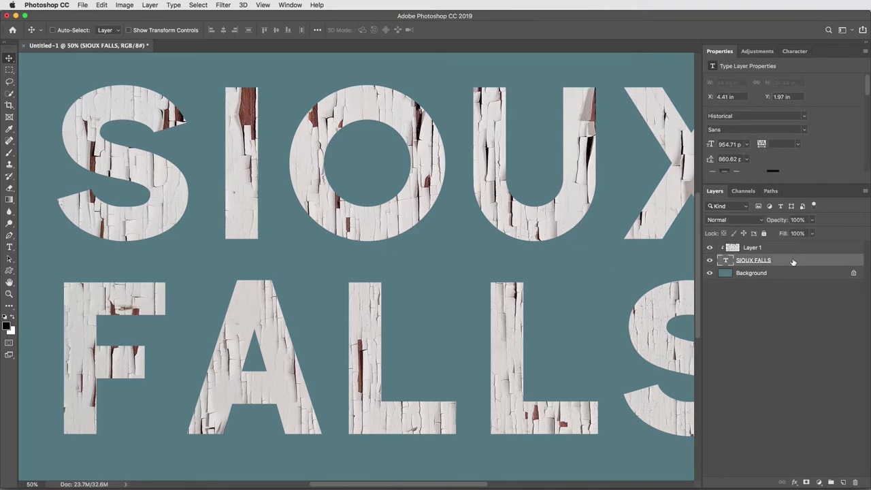
{"action": "right_click", "coordinate": [795, 264]}
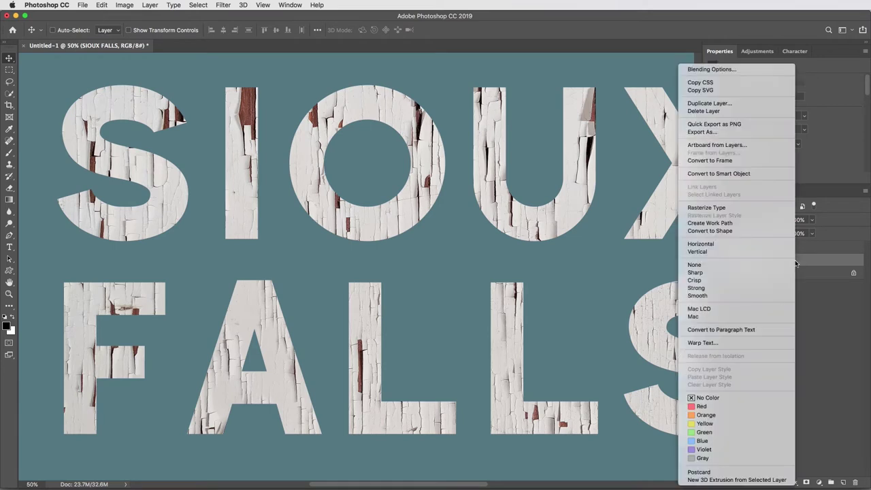
{"action": "left_click", "coordinate": [718, 70]}
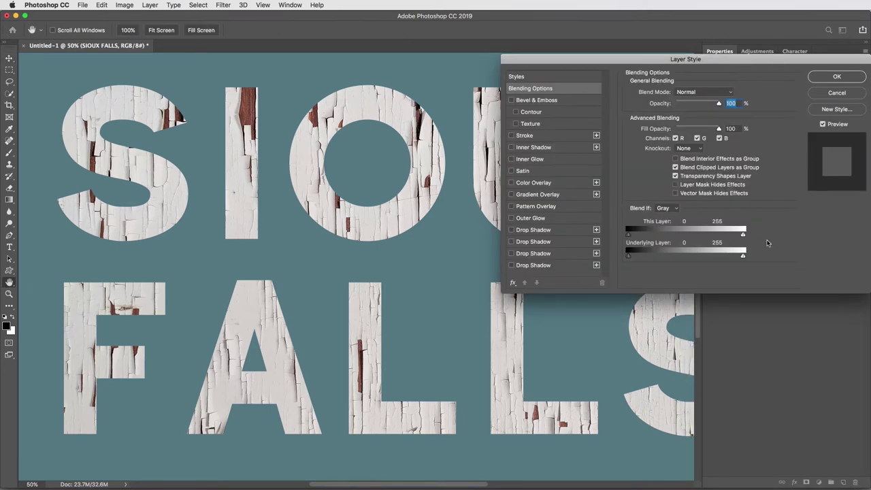
{"action": "left_click_drag", "start_coordinate": [628, 234], "coordinate": [697, 234]}
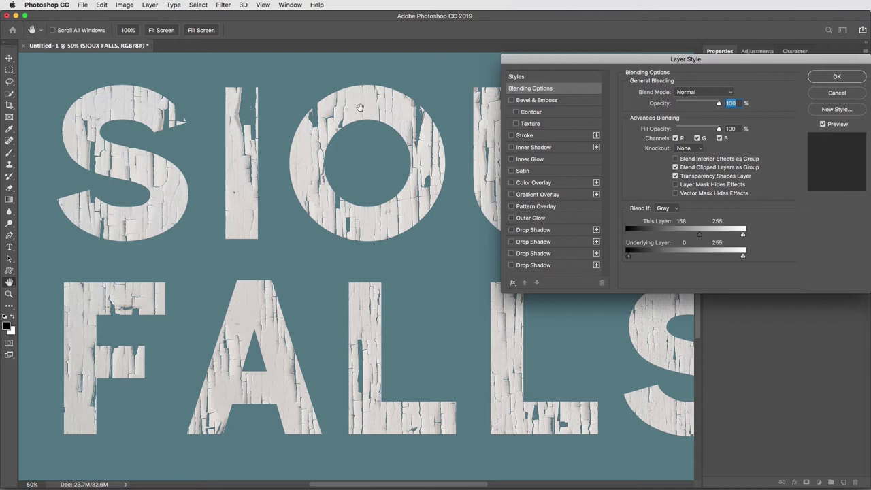
{"action": "left_click_drag", "start_coordinate": [701, 234], "coordinate": [620, 235]}
{"action": "left_click_drag", "start_coordinate": [743, 234], "coordinate": [656, 235]}
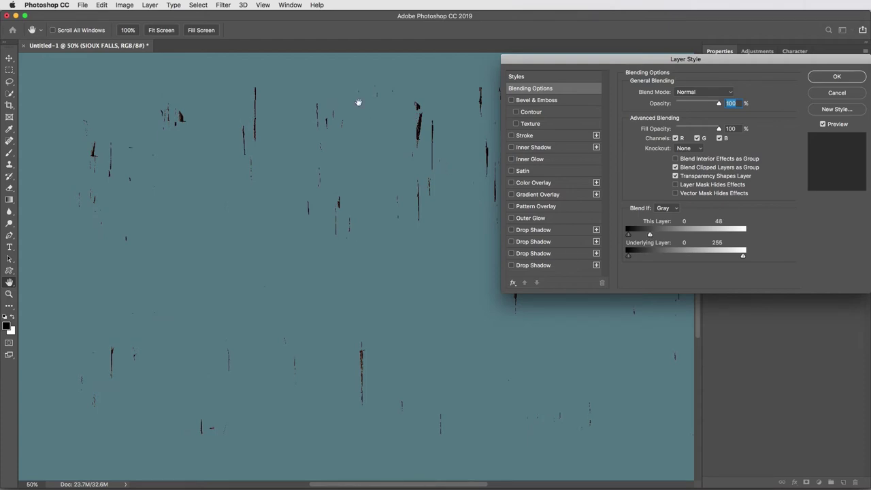
{"action": "left_click_drag", "start_coordinate": [649, 234], "coordinate": [759, 240]}
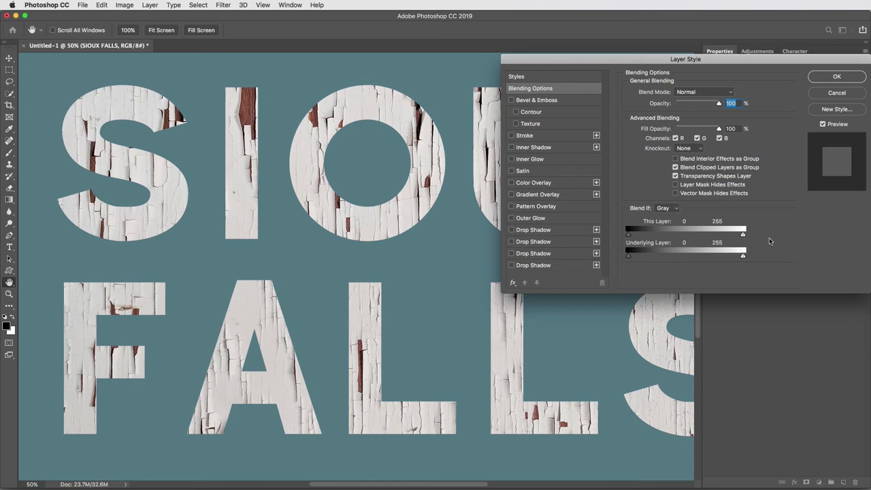
Step: Move and split the This Layer Blend If sliders so dark cracks turn transparent with soft edges
{"action": "left_click_drag", "start_coordinate": [627, 234], "coordinate": [674, 235]}
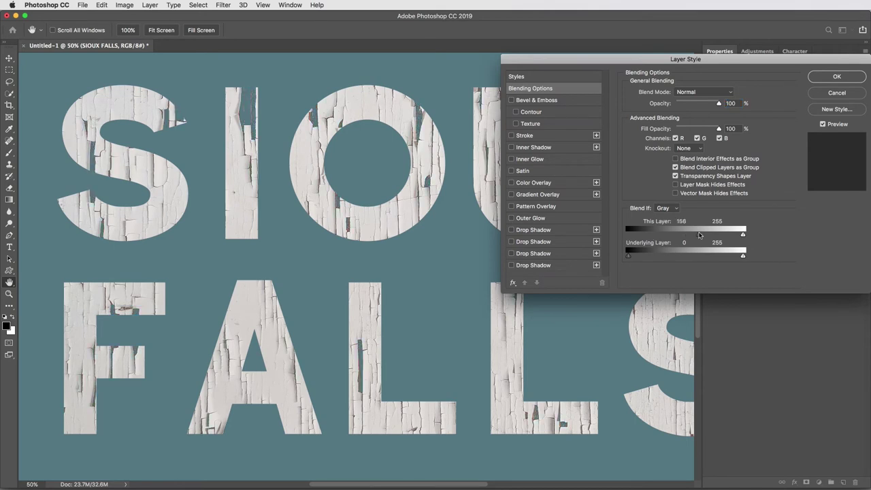
{"action": "left_click_drag", "start_coordinate": [742, 235], "coordinate": [699, 235]}
{"action": "left_click_drag", "start_coordinate": [665, 234], "coordinate": [653, 235]}
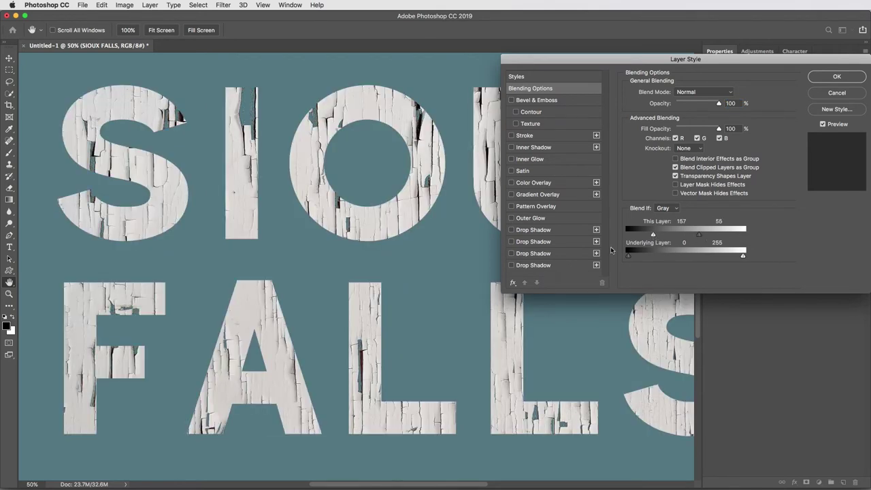
{"action": "scroll", "coordinate": [392, 306], "scroll_direction": "up", "scroll_amount": 2}
{"action": "scroll", "coordinate": [383, 282], "scroll_direction": "left", "scroll_amount": 3}
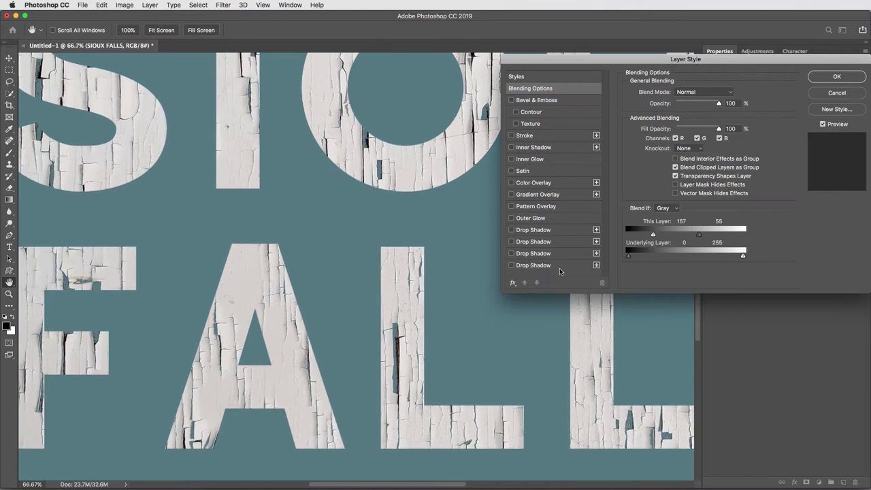
{"action": "left_click_drag", "start_coordinate": [653, 235], "coordinate": [644, 234]}
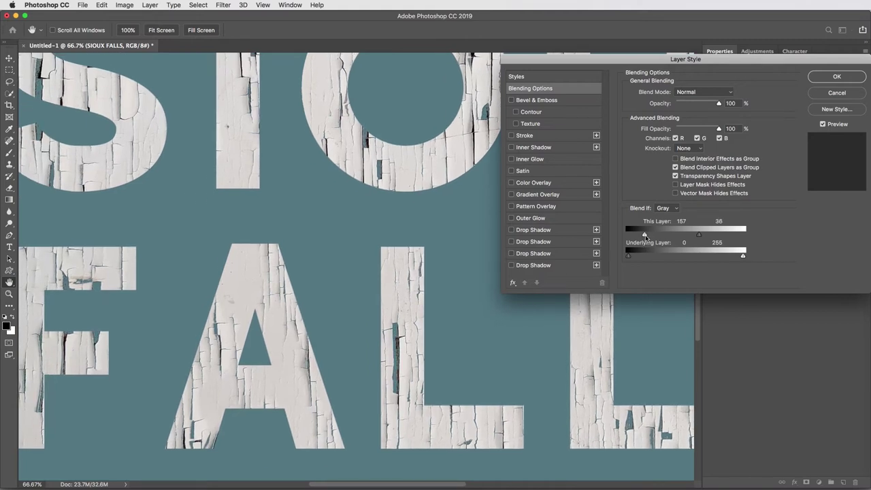
{"action": "mouse_move", "coordinate": [699, 236]}
{"action": "left_mouse_down"}
{"action": "mouse_move", "coordinate": [628, 236]}
{"action": "mouse_move", "coordinate": [710, 238]}
{"action": "left_mouse_up"}
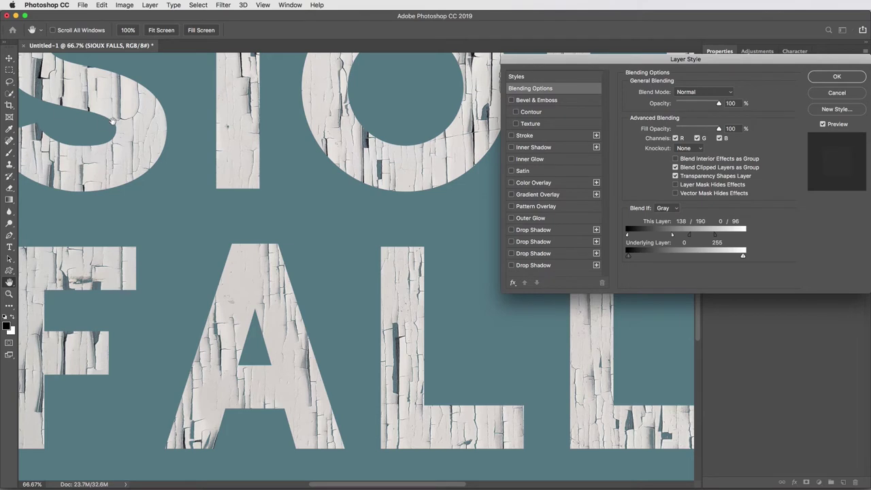
Step: Fine-tune the crack transparency, apply the blending style, and fit the image on screen
{"action": "left_click_drag", "start_coordinate": [117, 125], "coordinate": [245, 198]}
{"action": "scroll", "coordinate": [397, 277], "scroll_direction": "right", "scroll_amount": 4}
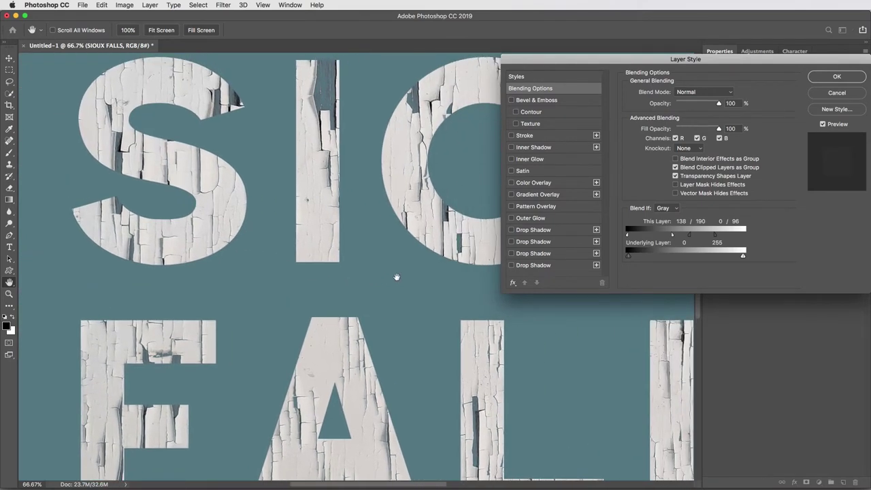
{"action": "left_click_drag", "start_coordinate": [688, 232], "coordinate": [667, 236]}
{"action": "scroll", "coordinate": [361, 268], "scroll_direction": "right", "scroll_amount": 4}
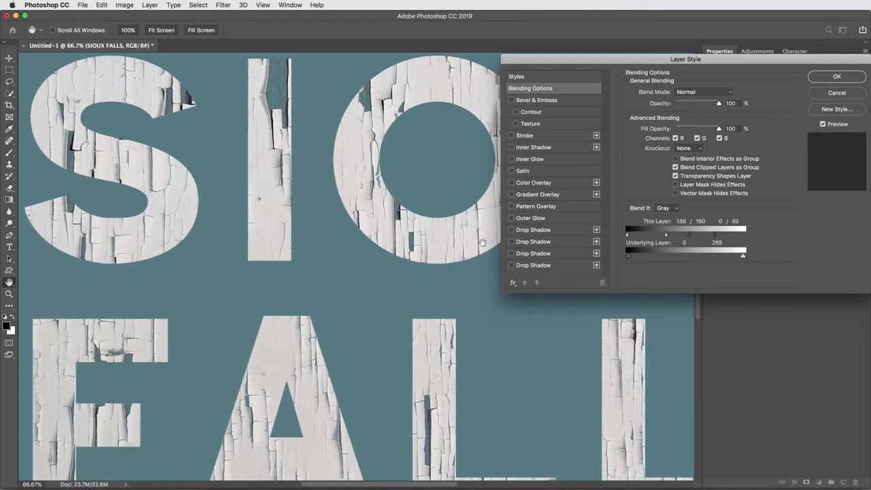
{"action": "left_click", "coordinate": [834, 77]}
{"action": "key", "text": "super+0"}
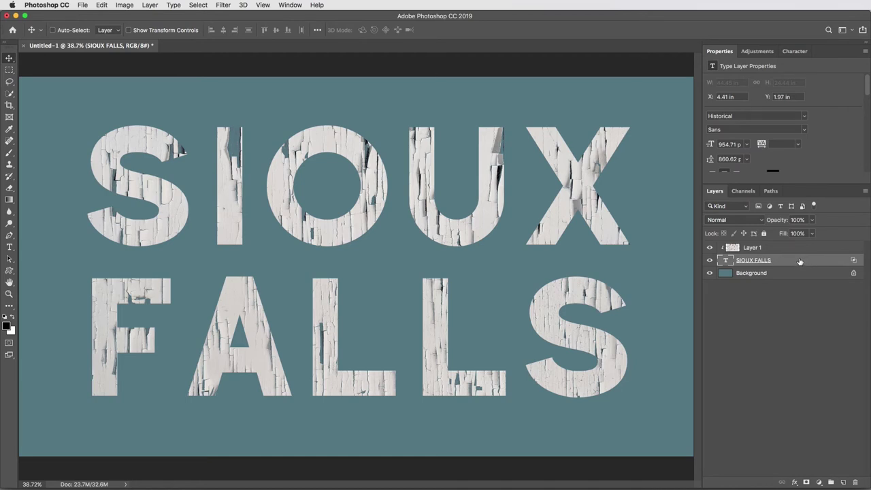
Step: Duplicate the SIOUX FALLS layer, rename the top copy White, and hide it
{"action": "left_click_drag", "start_coordinate": [799, 261], "coordinate": [801, 270]}
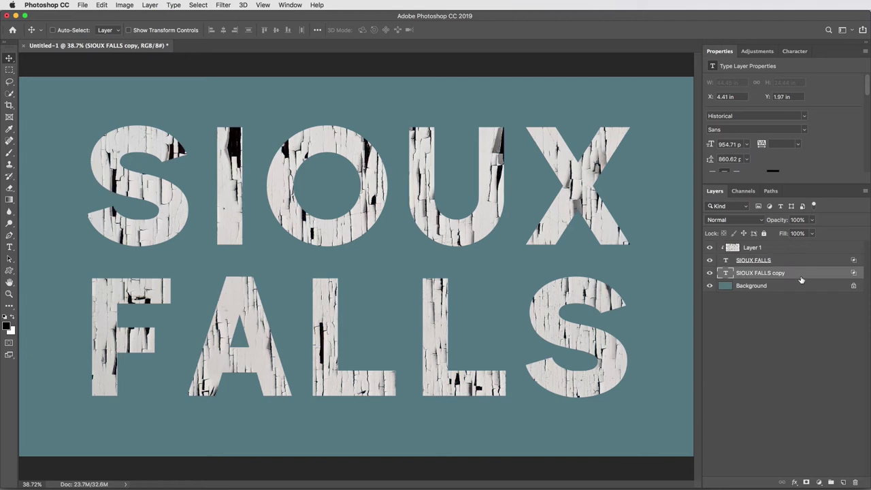
{"action": "double_click", "coordinate": [761, 261]}
{"action": "type", "text": "White"}
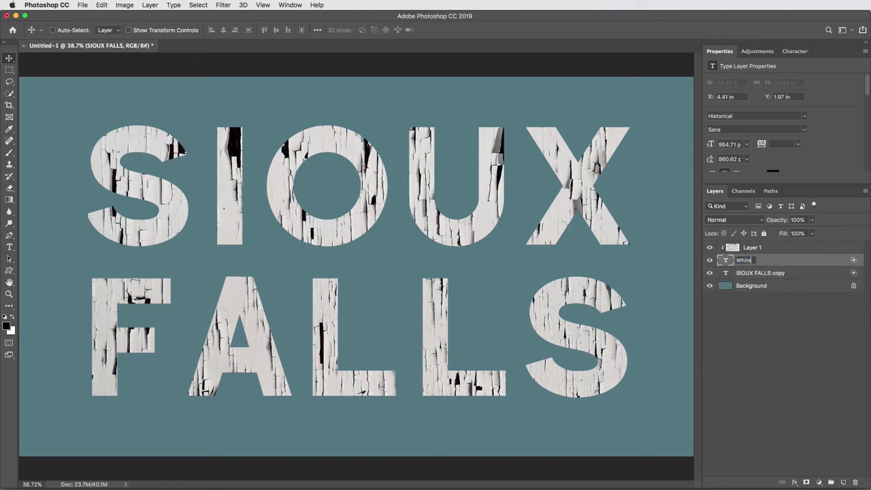
{"action": "key", "text": "Return"}
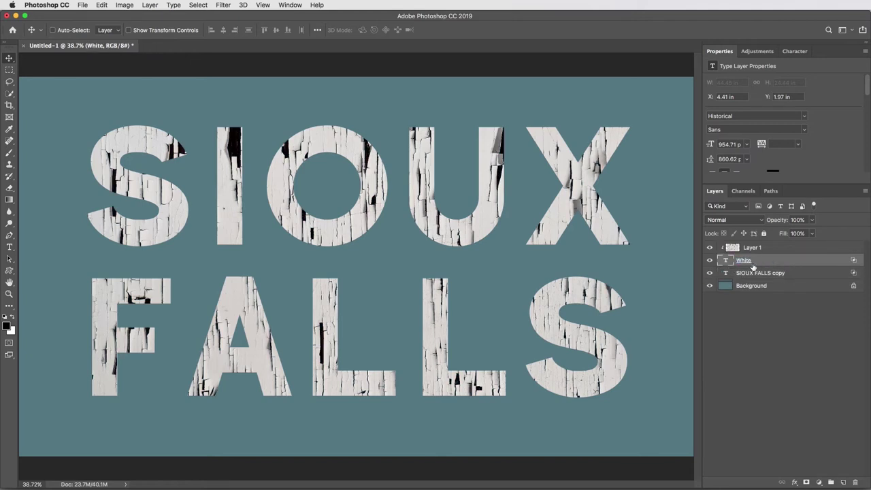
{"action": "left_click", "coordinate": [710, 261]}
Step: Rename the duplicate layer Red and clear its layer style
{"action": "double_click", "coordinate": [748, 273]}
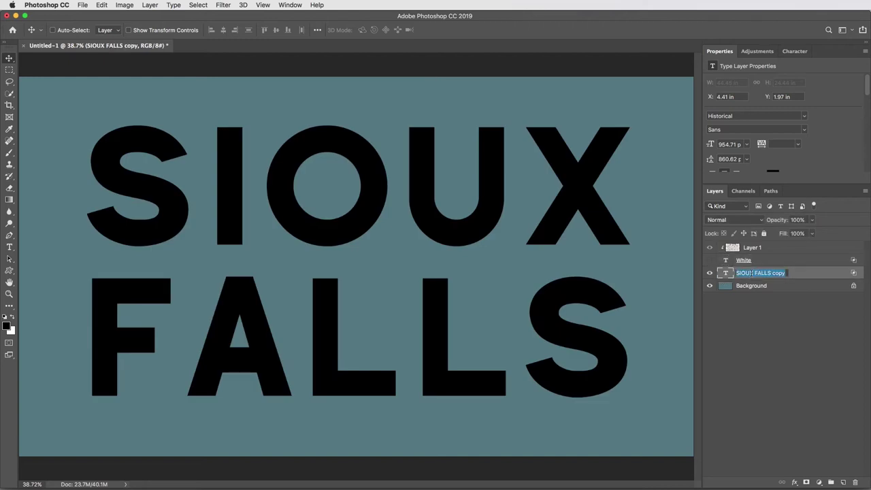
{"action": "type", "text": "Red"}
{"action": "key", "text": "Return"}
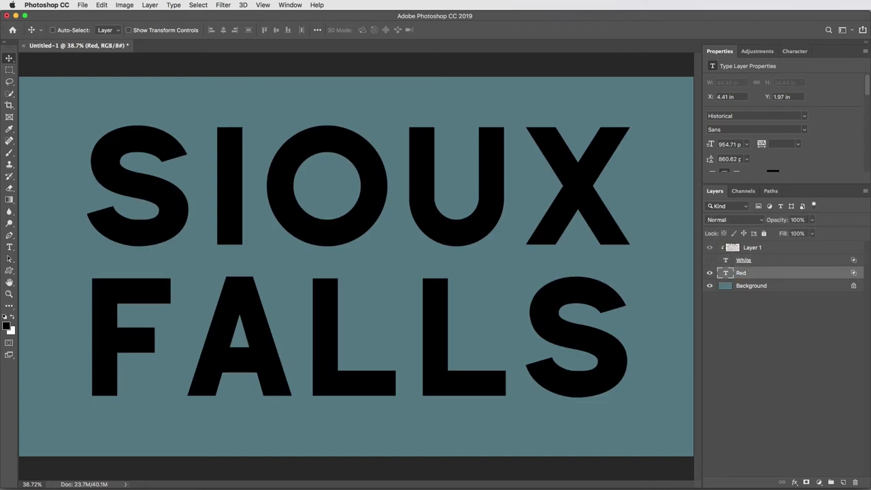
{"action": "right_click", "coordinate": [773, 275]}
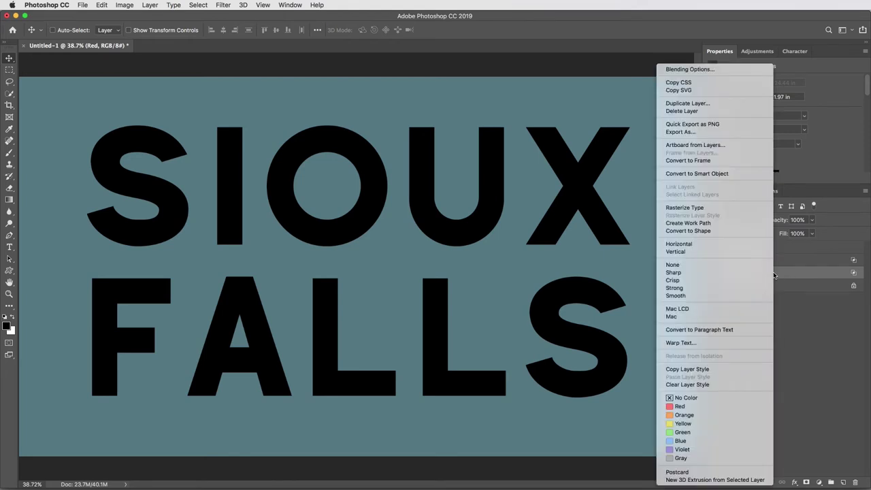
{"action": "left_click", "coordinate": [727, 383]}
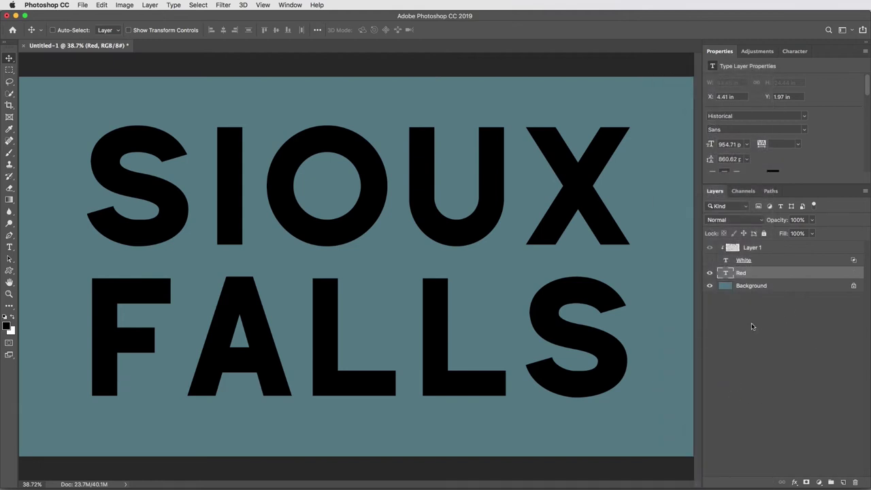
Step: Add a Drop Shadow to Red with 100% opacity, distance 120, size 0 and angle 50°
{"action": "left_click", "coordinate": [794, 482]}
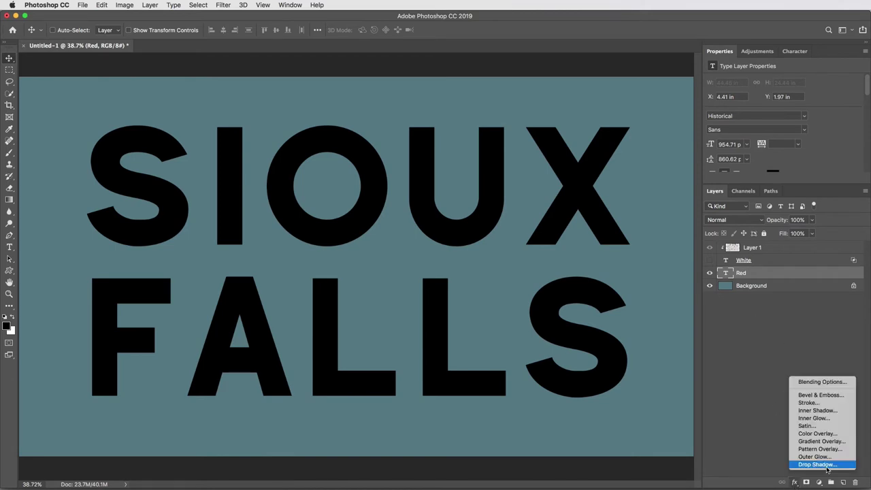
{"action": "left_click", "coordinate": [819, 465]}
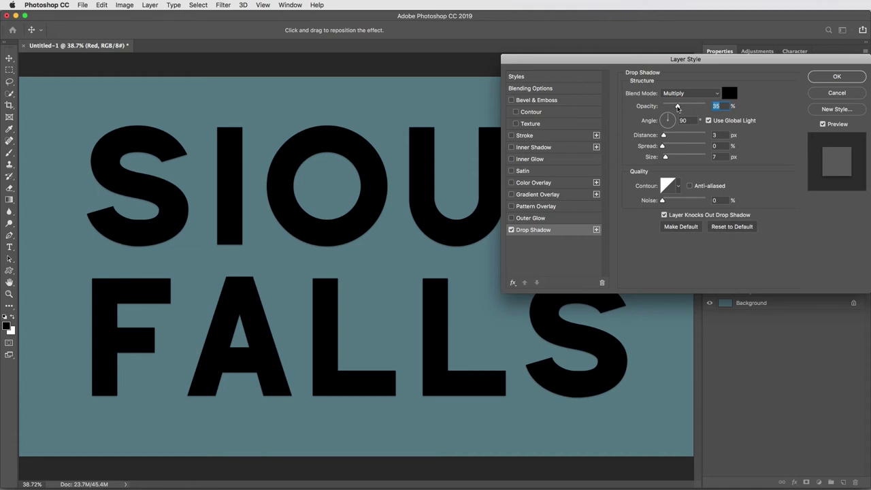
{"action": "left_click", "coordinate": [677, 107]}
{"action": "left_click_drag", "start_coordinate": [686, 108], "coordinate": [732, 112]}
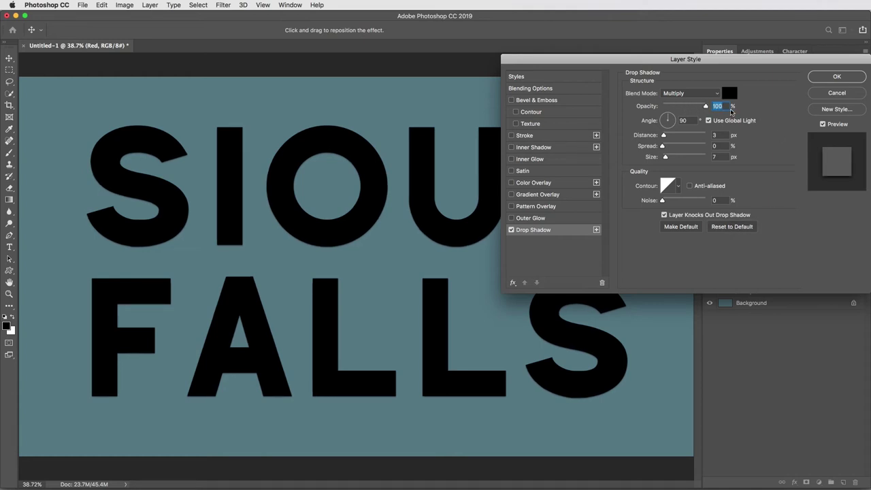
{"action": "left_click", "coordinate": [716, 134]}
{"action": "type", "text": "120"}
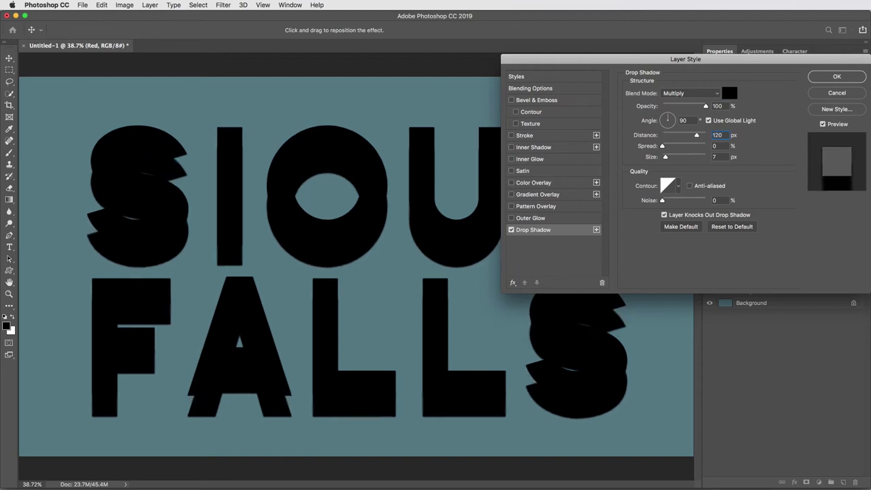
{"action": "left_click_drag", "start_coordinate": [666, 157], "coordinate": [636, 159]}
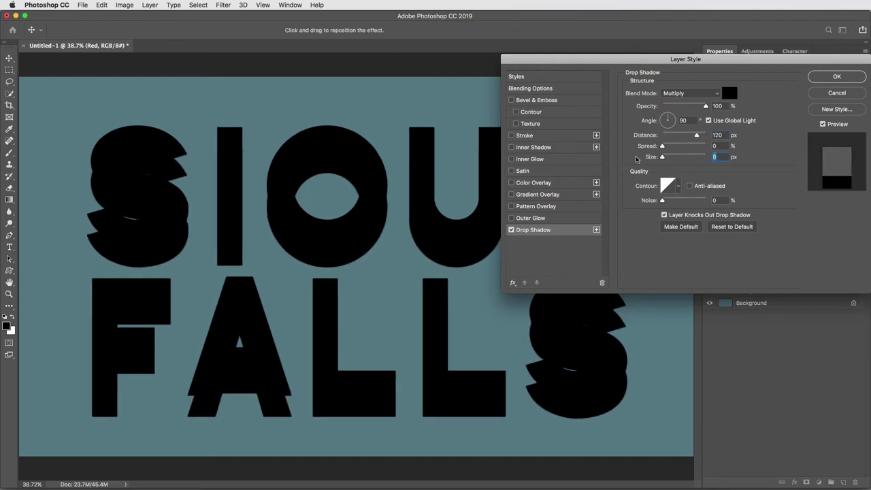
{"action": "left_click", "coordinate": [685, 121]}
{"action": "type", "text": "50"}
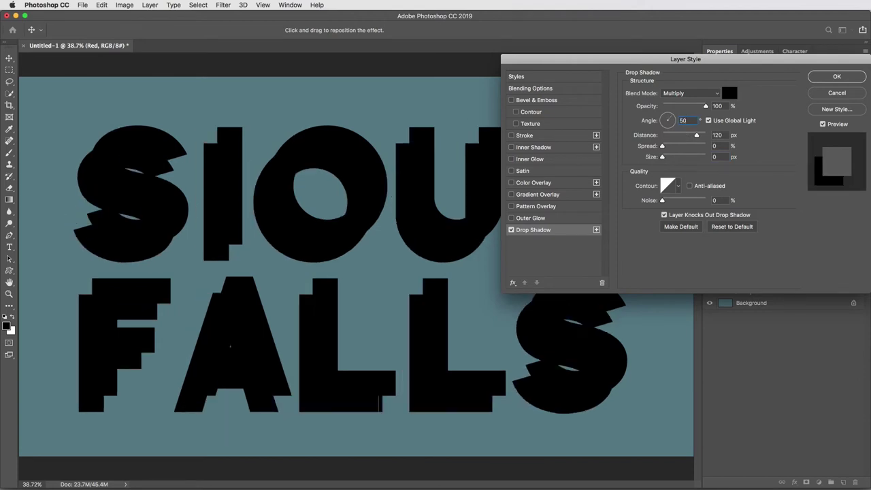
Step: Set the Red layer's Fill Opacity to 0% and apply the layer style
{"action": "left_click", "coordinate": [533, 88]}
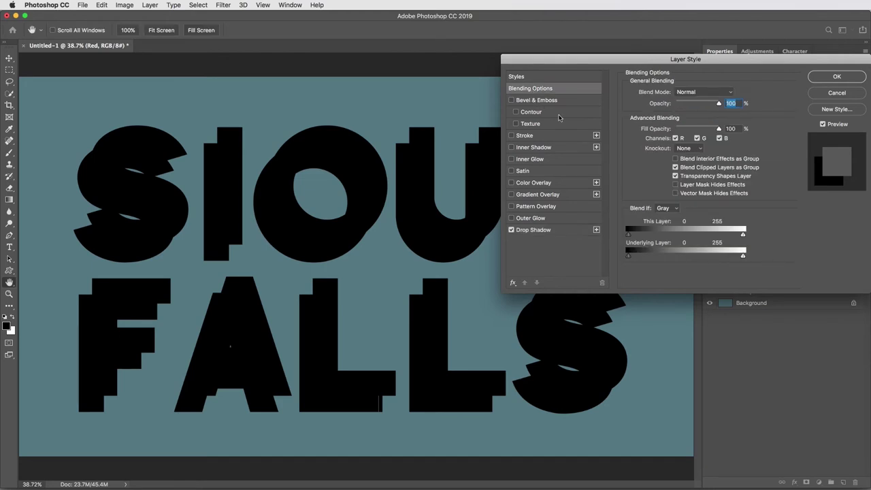
{"action": "left_click_drag", "start_coordinate": [718, 129], "coordinate": [660, 129]}
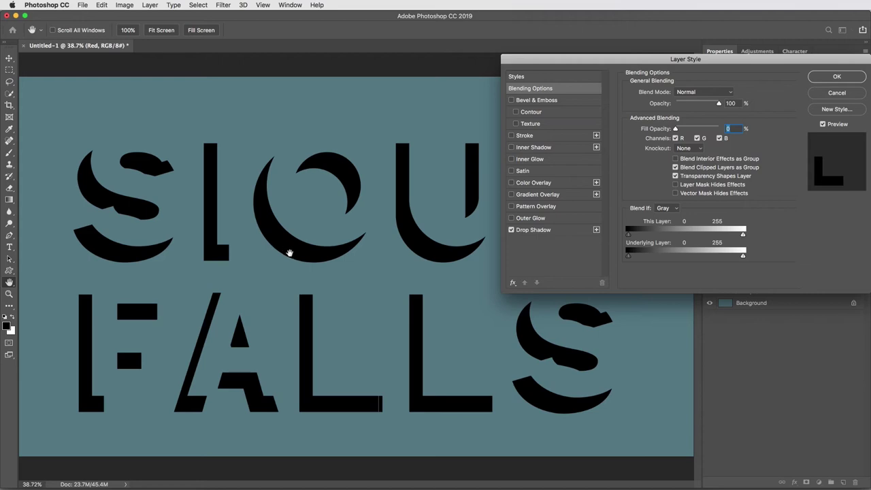
{"action": "left_click", "coordinate": [836, 77]}
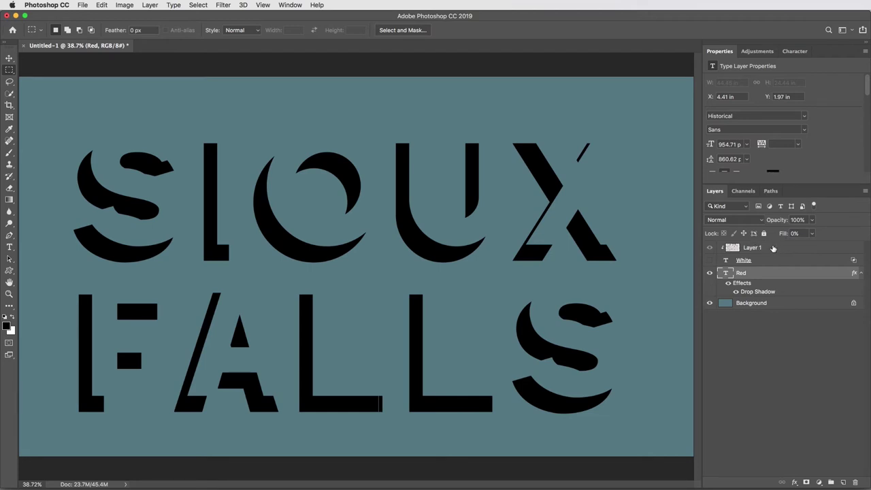
Step: Put a copy of the paint texture above Red and move Red into Group 1
{"action": "left_click_drag", "start_coordinate": [772, 248], "coordinate": [772, 270]}
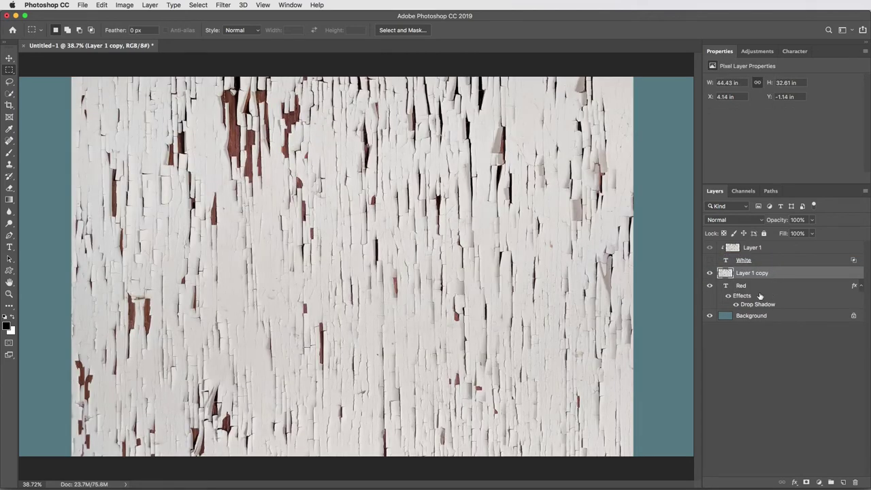
{"action": "left_click", "coordinate": [727, 276], "text": "alt"}
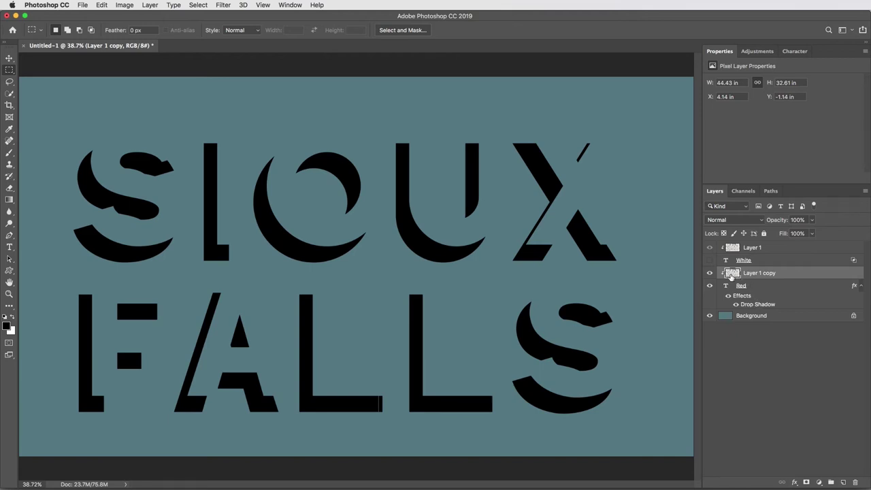
{"action": "left_click", "coordinate": [723, 274], "text": "alt"}
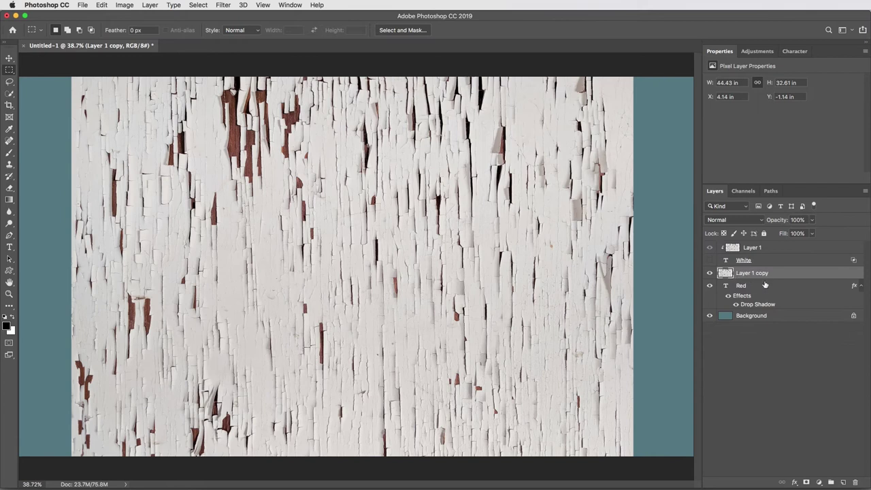
{"action": "mouse_move", "coordinate": [753, 292]}
{"action": "left_mouse_down"}
{"action": "mouse_move", "coordinate": [762, 300]}
{"action": "mouse_move", "coordinate": [765, 422]}
{"action": "mouse_move", "coordinate": [830, 482]}
{"action": "left_mouse_up"}
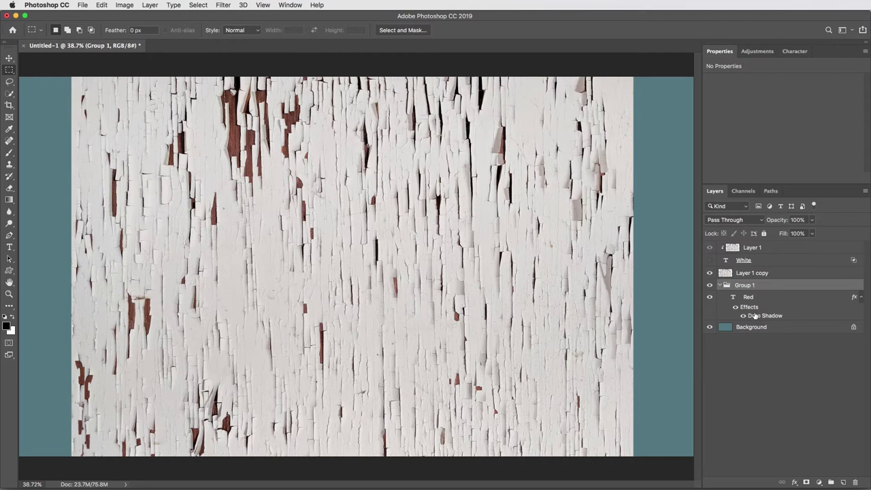
Step: Clip the texture copy to Group 1 and paste the White layer's style onto Group 1
{"action": "left_click", "coordinate": [735, 274], "text": "alt"}
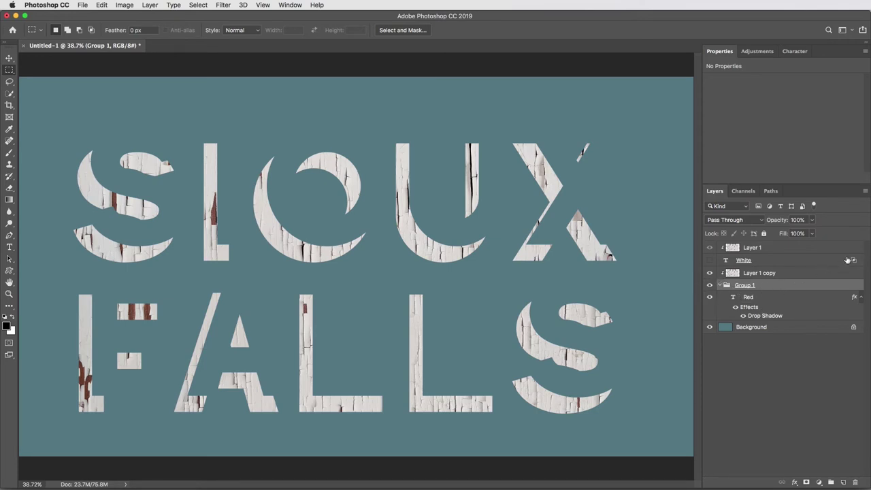
{"action": "right_click", "coordinate": [843, 262]}
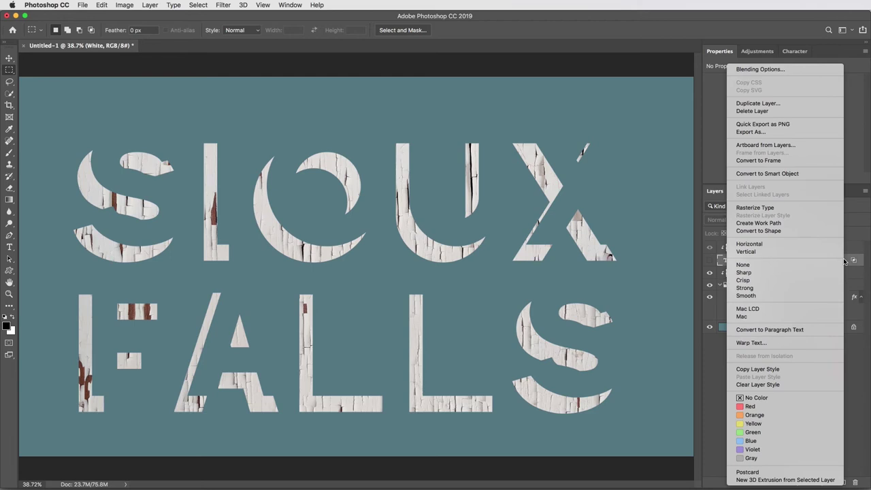
{"action": "left_click", "coordinate": [788, 370]}
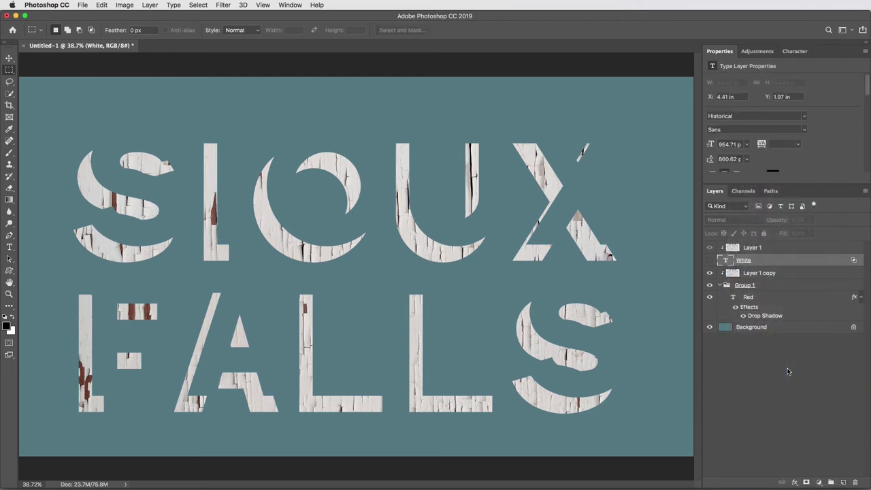
{"action": "left_click", "coordinate": [791, 288]}
{"action": "right_click", "coordinate": [792, 288]}
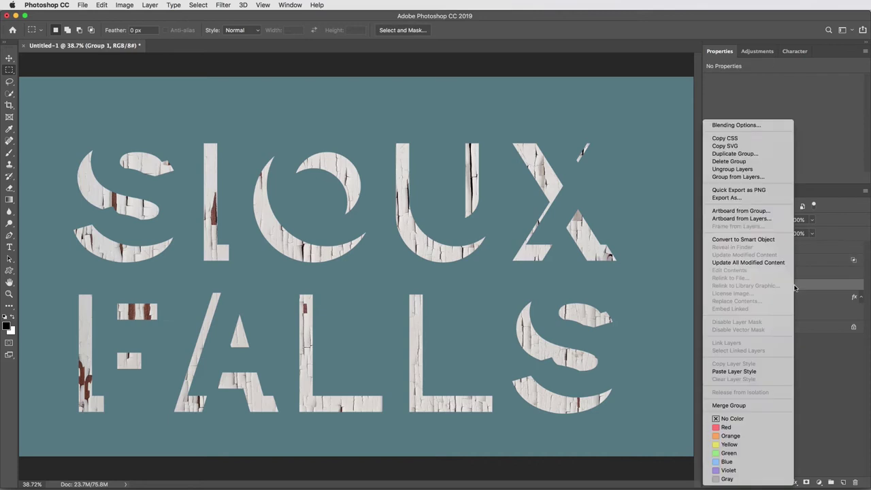
{"action": "left_click", "coordinate": [742, 373]}
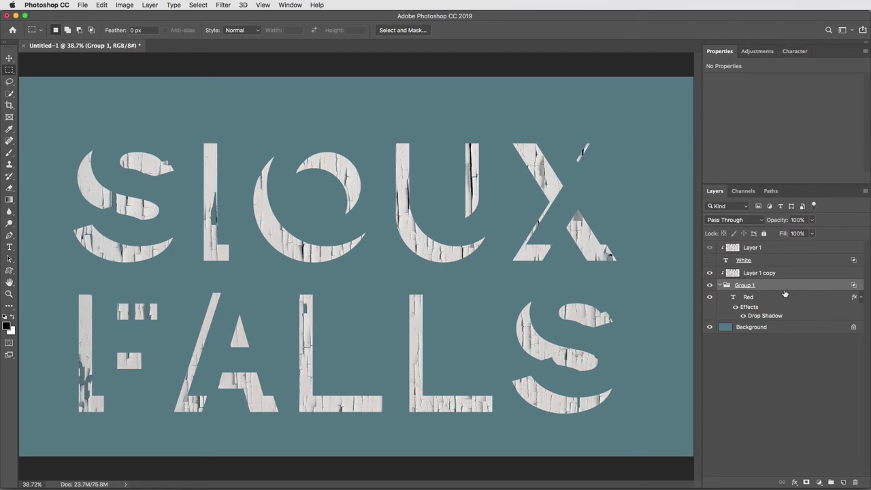
{"action": "left_click", "coordinate": [777, 305]}
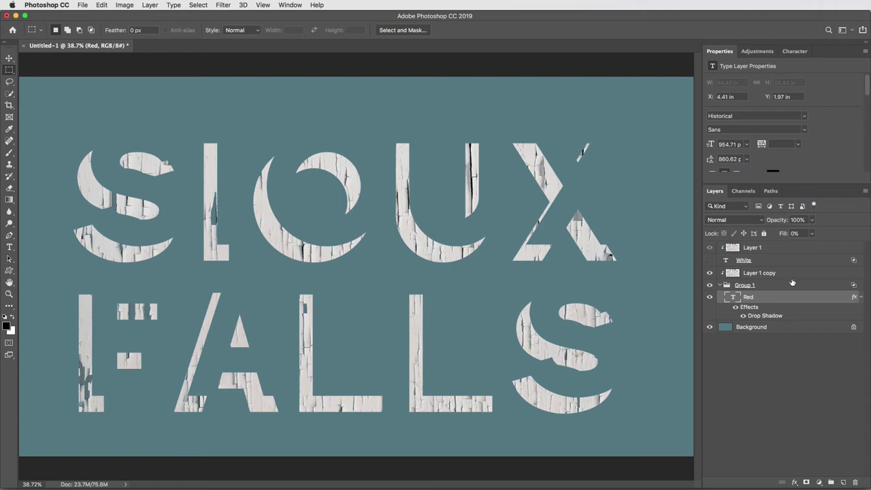
{"action": "left_click", "coordinate": [847, 287]}
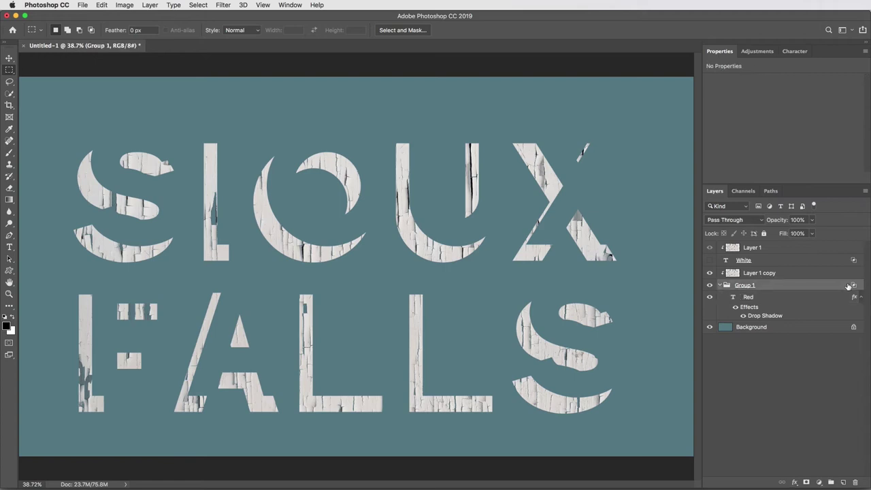
Step: Add a dark red (#891a1a) Color Fill layer above the texture copy in Multiply mode
{"action": "left_click", "coordinate": [771, 273]}
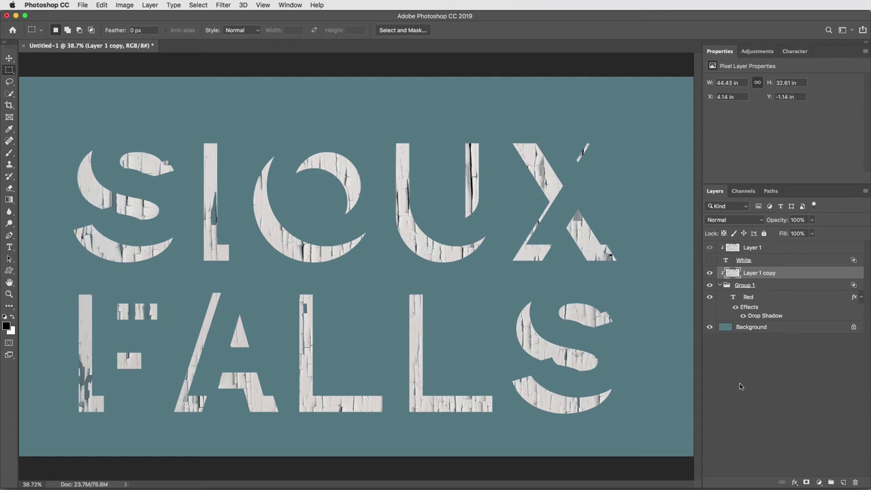
{"action": "left_click", "coordinate": [819, 482]}
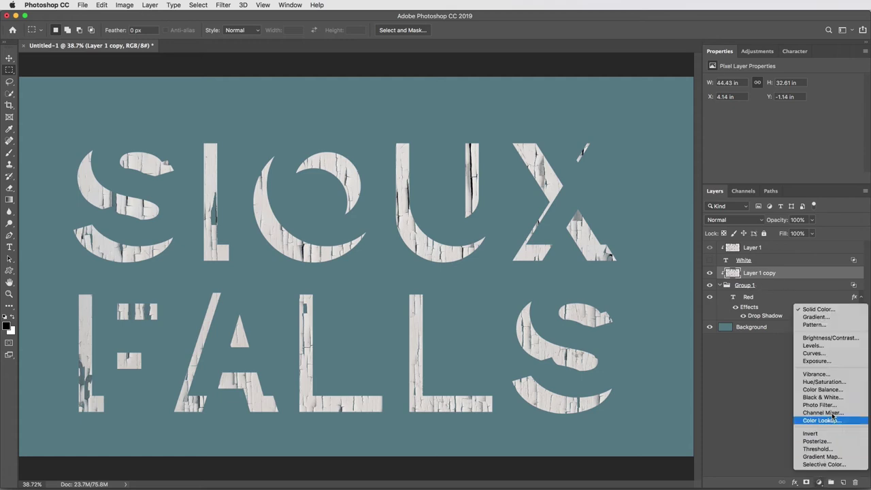
{"action": "left_click", "coordinate": [815, 310]}
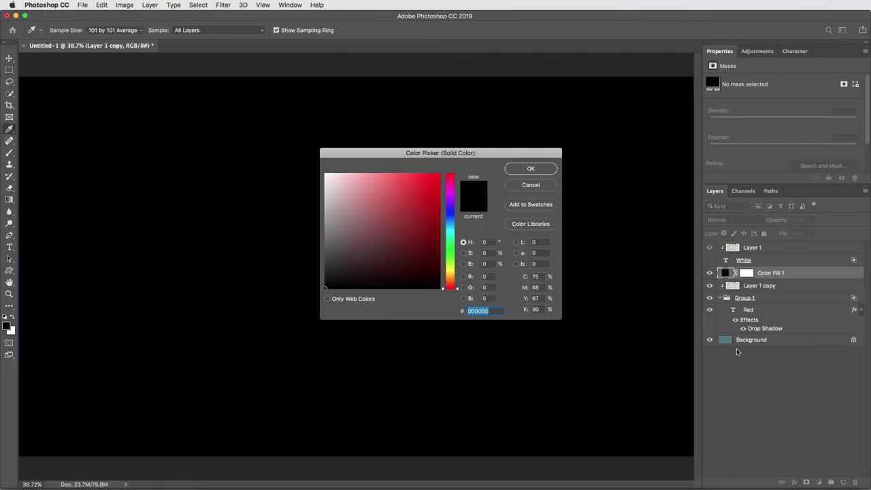
{"action": "left_click", "coordinate": [418, 225]}
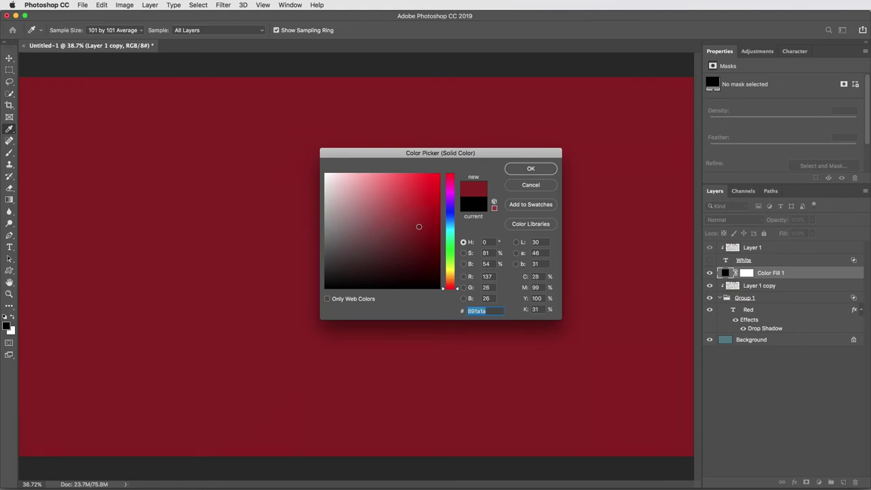
{"action": "left_click_drag", "start_coordinate": [419, 226], "coordinate": [417, 227]}
{"action": "left_click", "coordinate": [530, 170]}
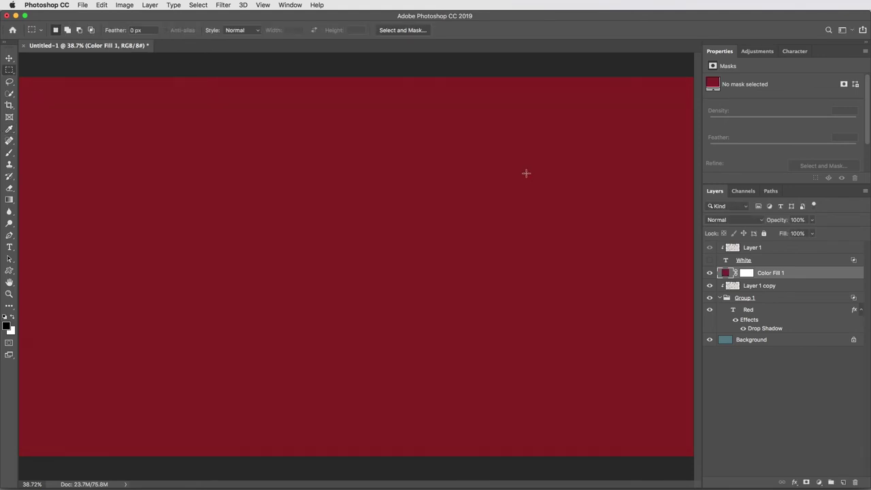
{"action": "left_click", "coordinate": [725, 220]}
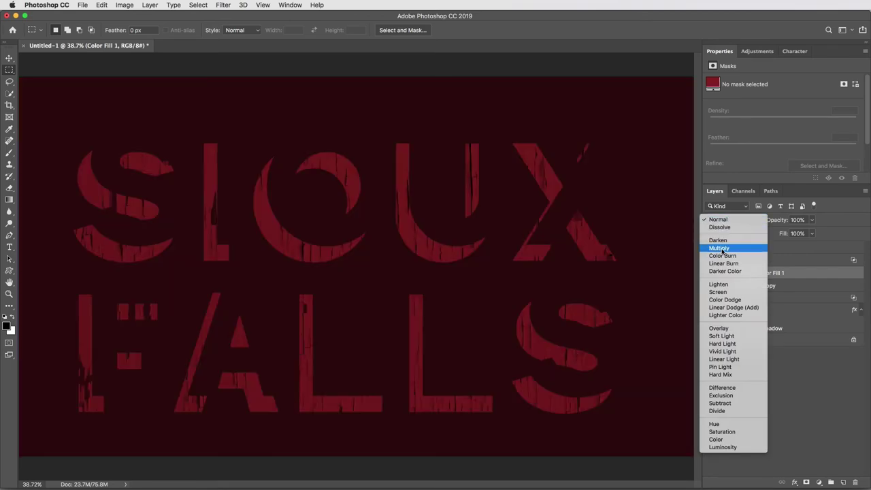
{"action": "left_click", "coordinate": [721, 249]}
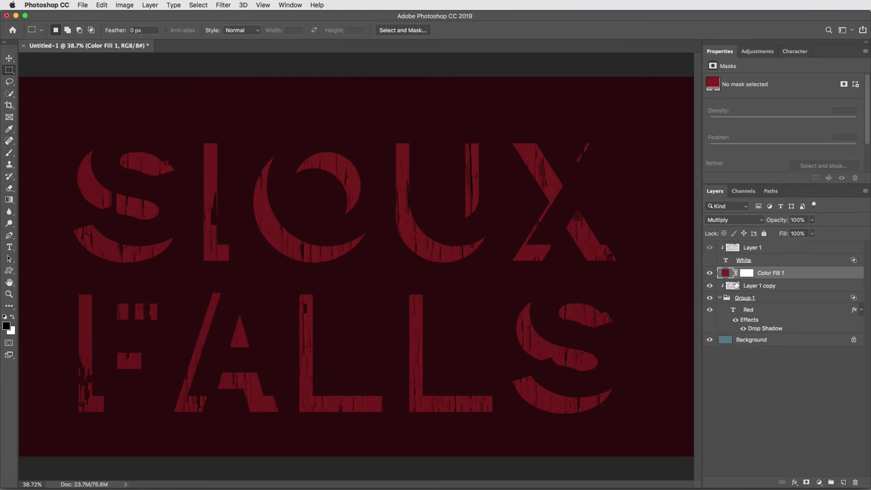
Step: Group Layer 1 copy with Group 1 as Group 2 and clip Color Fill 1 to it
{"action": "left_click", "coordinate": [734, 276], "text": "alt"}
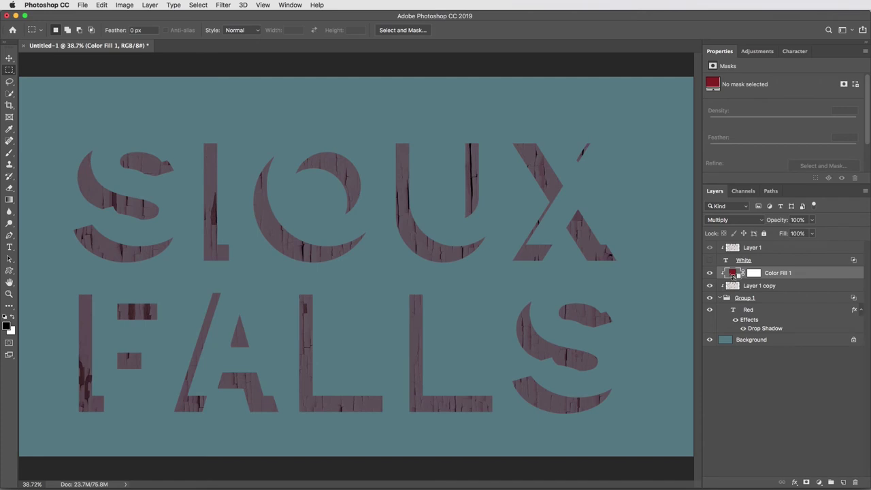
{"action": "left_click", "coordinate": [735, 279], "text": "alt"}
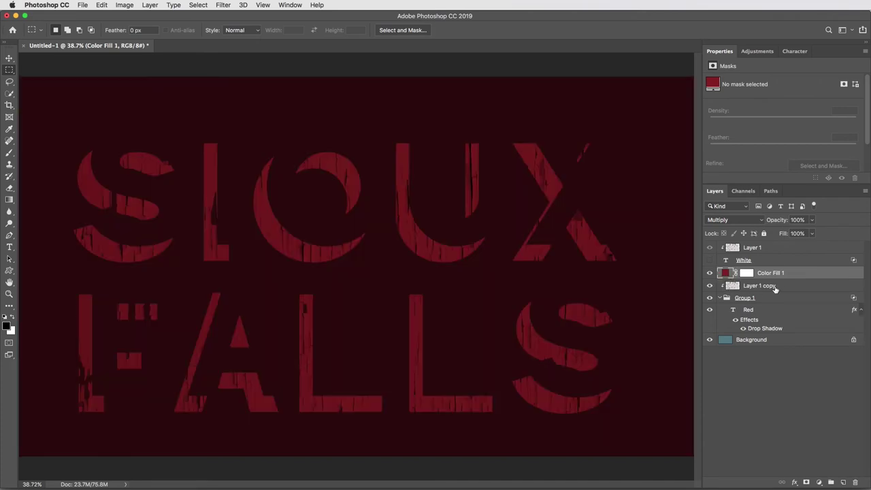
{"action": "left_click", "coordinate": [779, 289]}
{"action": "left_click", "coordinate": [785, 299], "text": "shift"}
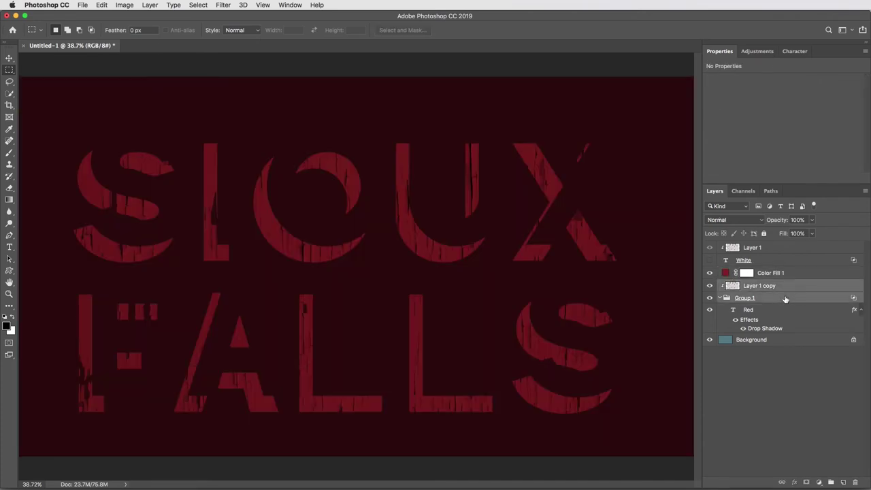
{"action": "left_click_drag", "start_coordinate": [767, 299], "coordinate": [831, 481]}
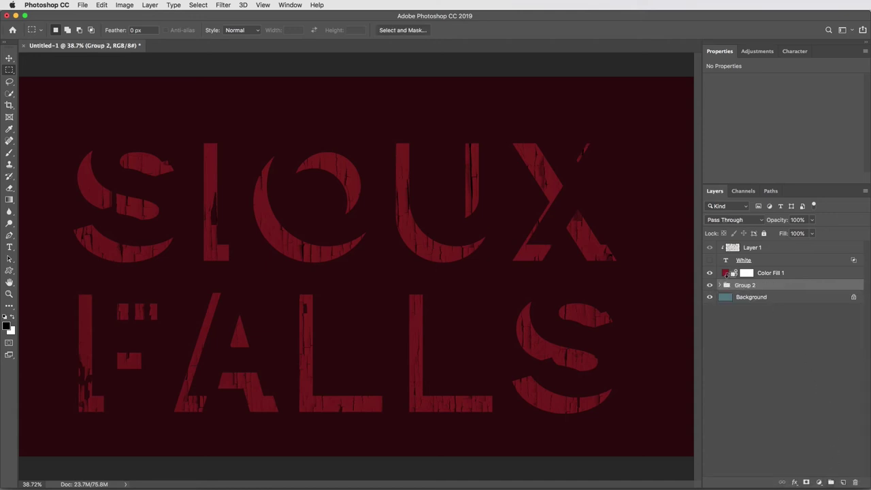
{"action": "left_click", "coordinate": [728, 276], "text": "alt"}
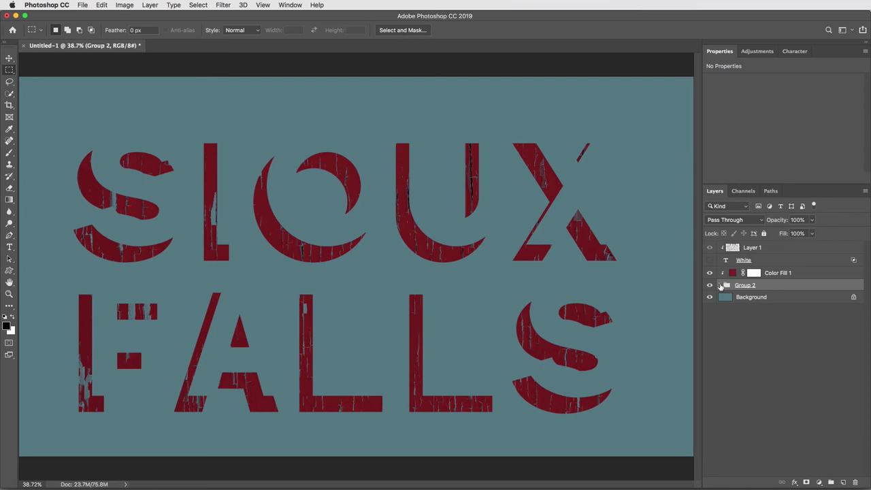
{"action": "left_click", "coordinate": [720, 287]}
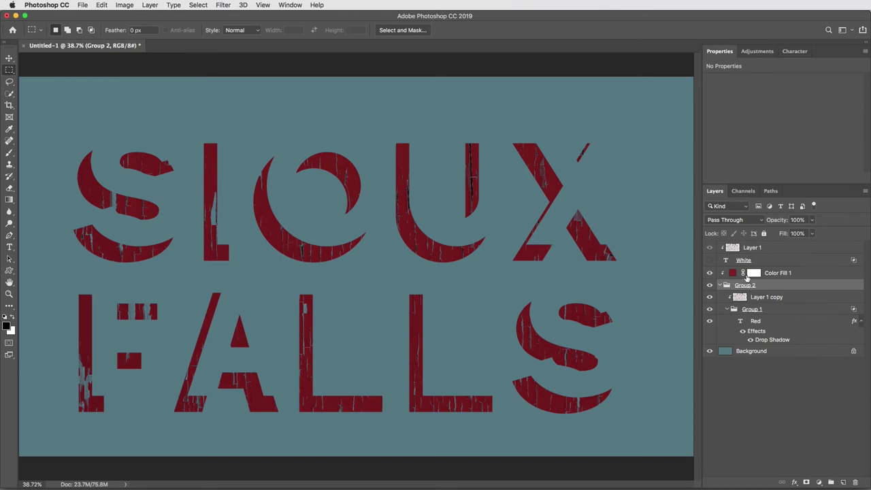
Step: Make the White layer visible and nudge the cracked white text slightly up and right
{"action": "left_click", "coordinate": [710, 261]}
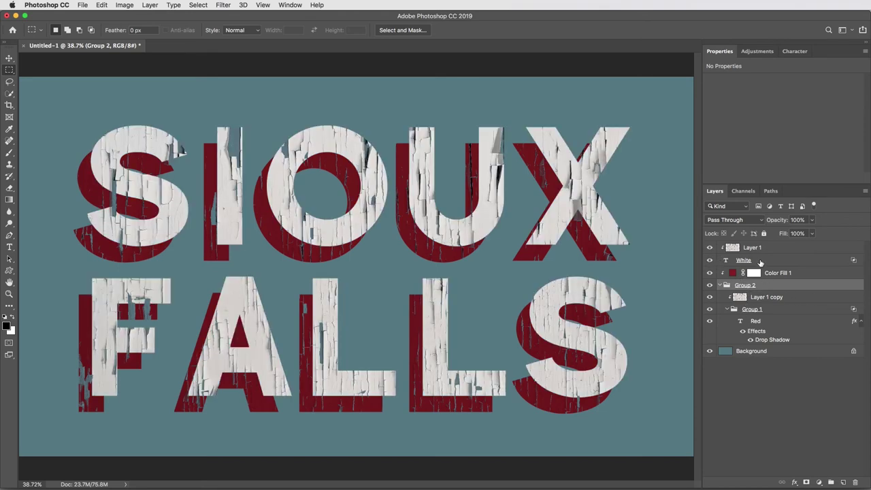
{"action": "left_click", "coordinate": [761, 262]}
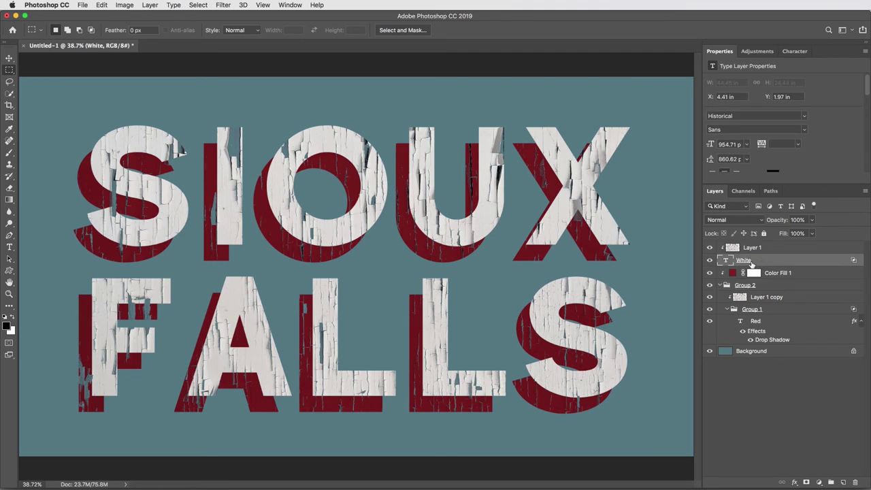
{"action": "key", "text": "super+t"}
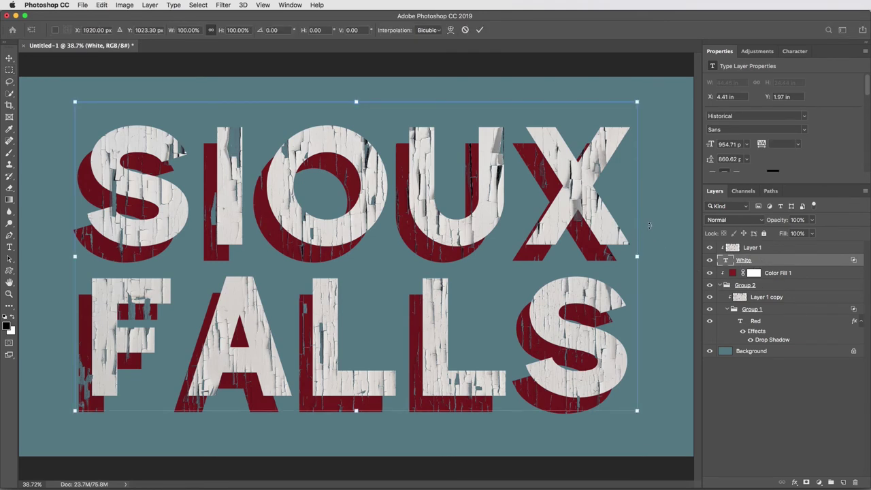
{"action": "mouse_move", "coordinate": [652, 222]}
{"action": "left_mouse_down"}
{"action": "mouse_move", "coordinate": [698, 223]}
{"action": "mouse_move", "coordinate": [613, 216]}
{"action": "mouse_move", "coordinate": [649, 216]}
{"action": "left_mouse_up"}
{"action": "key", "text": "Return"}
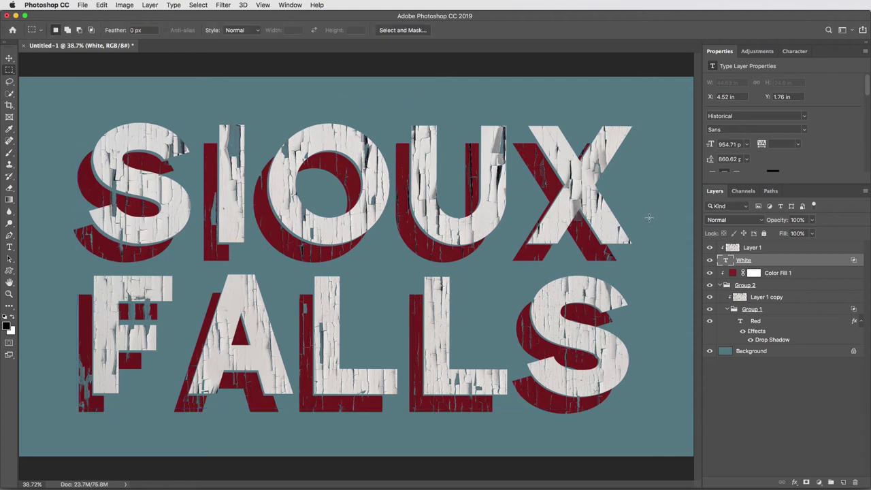
{"action": "key", "text": "v"}
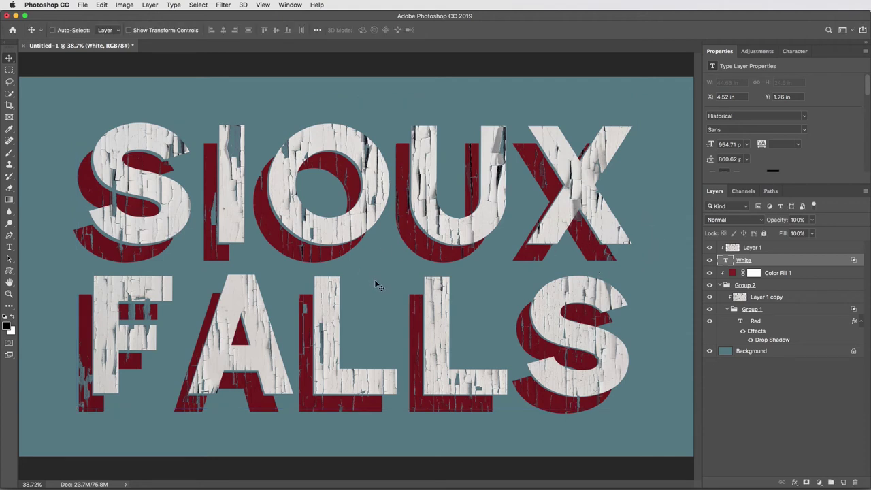
{"action": "key", "text": "super+equal"}
{"action": "key", "text": "super+equal"}
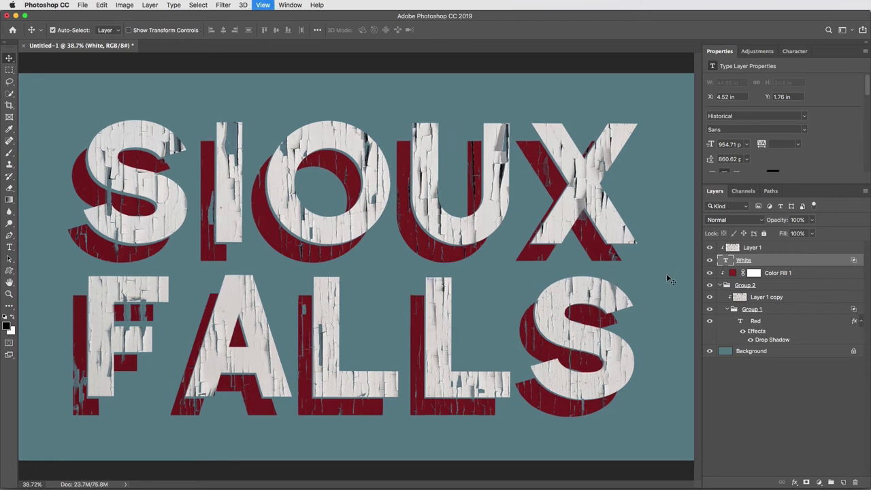
Step: Zoom to 100% on the IOU letters and select the Layer 1 texture
{"action": "key", "text": "super+equal"}
{"action": "left_click_drag", "start_coordinate": [358, 226], "coordinate": [437, 308]}
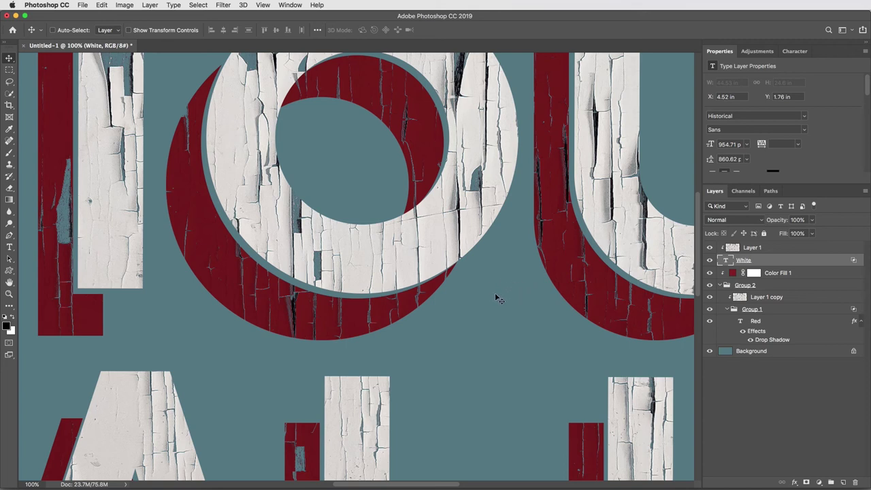
{"action": "left_click", "coordinate": [771, 248]}
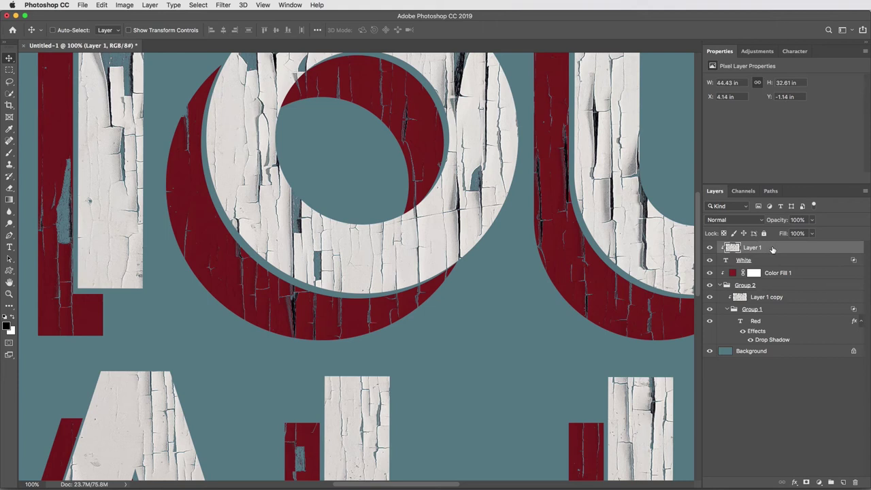
Step: Duplicate Layer 1 into a new document named Wood Cracks
{"action": "right_click", "coordinate": [772, 249]}
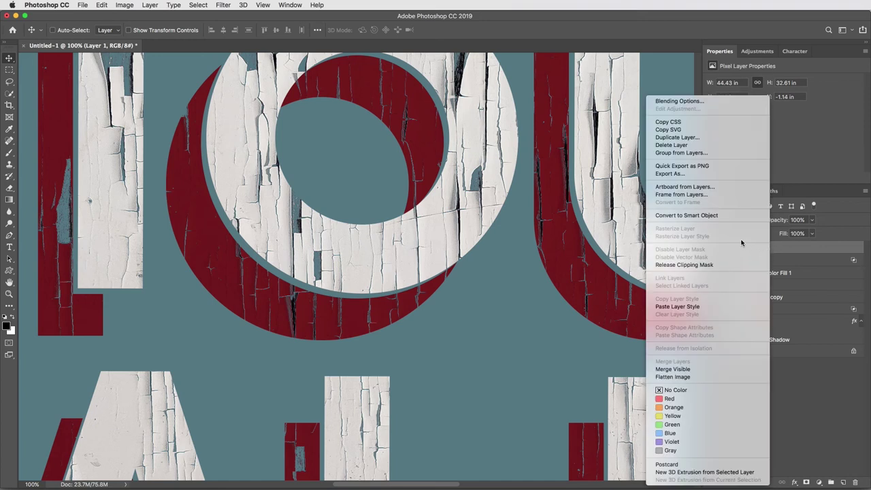
{"action": "left_click", "coordinate": [695, 136]}
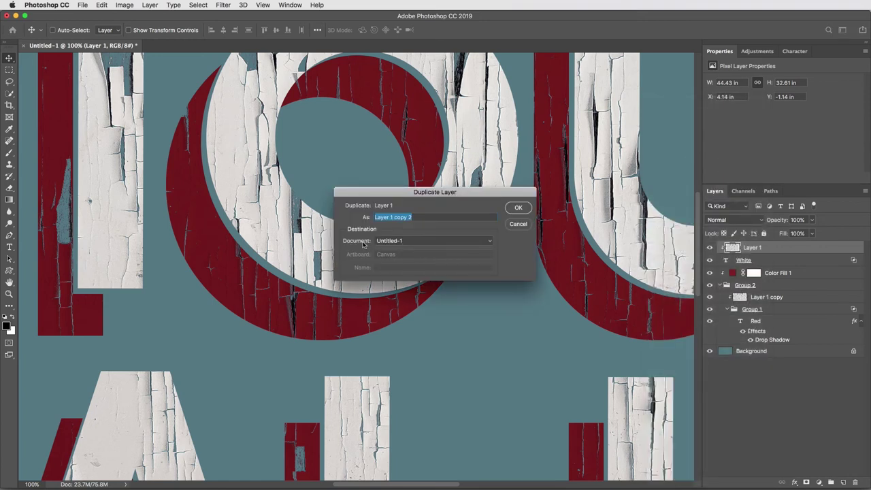
{"action": "left_click", "coordinate": [412, 241]}
{"action": "left_click", "coordinate": [399, 248]}
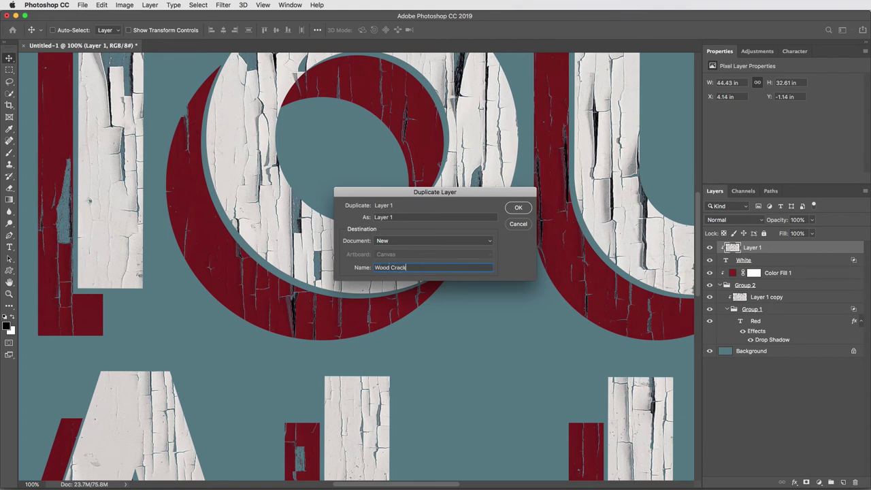
{"action": "left_click", "coordinate": [519, 208]}
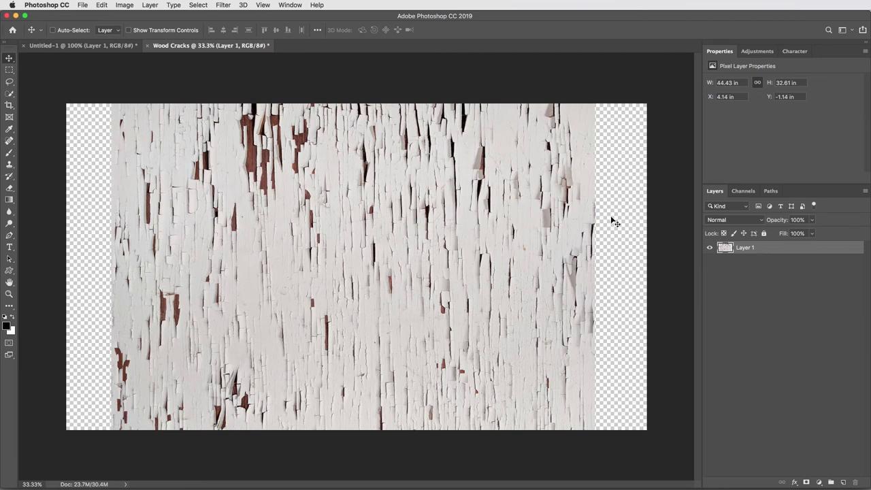
Step: Save it as Wood Cracks.psd in the DisplacementMaps folder and close it
{"action": "key", "text": "super+shift+s"}
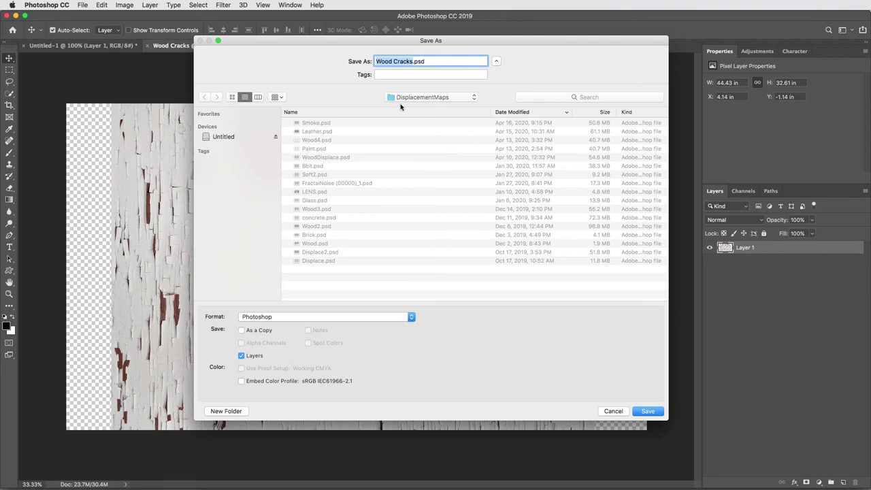
{"action": "left_click", "coordinate": [647, 411]}
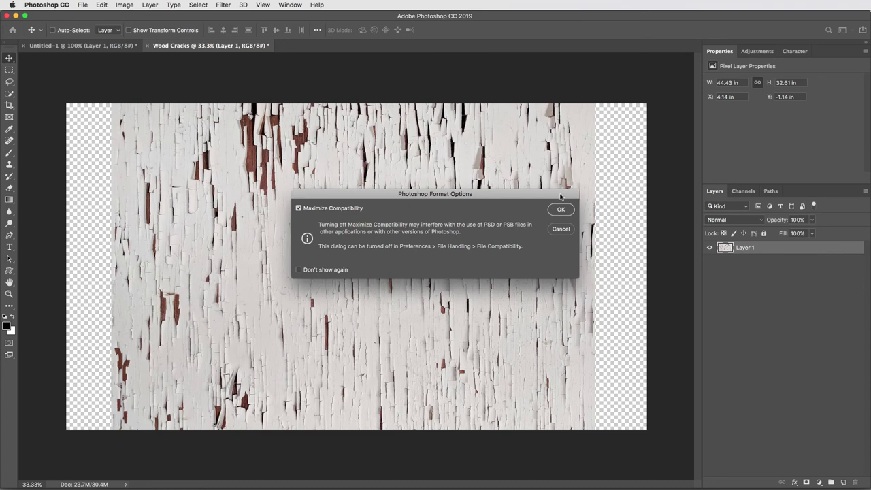
{"action": "left_click", "coordinate": [560, 209]}
{"action": "key", "text": "super+w"}
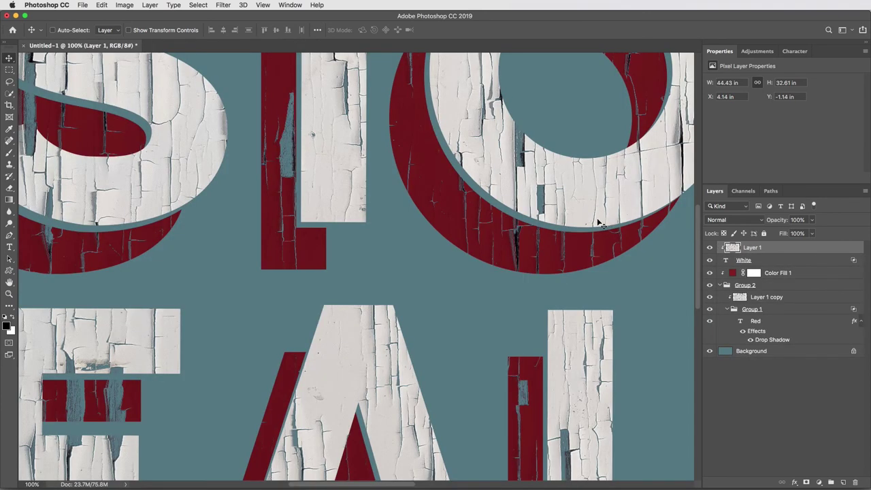
Step: Rasterize the White text layer for the Displace filter
{"action": "left_click", "coordinate": [779, 262]}
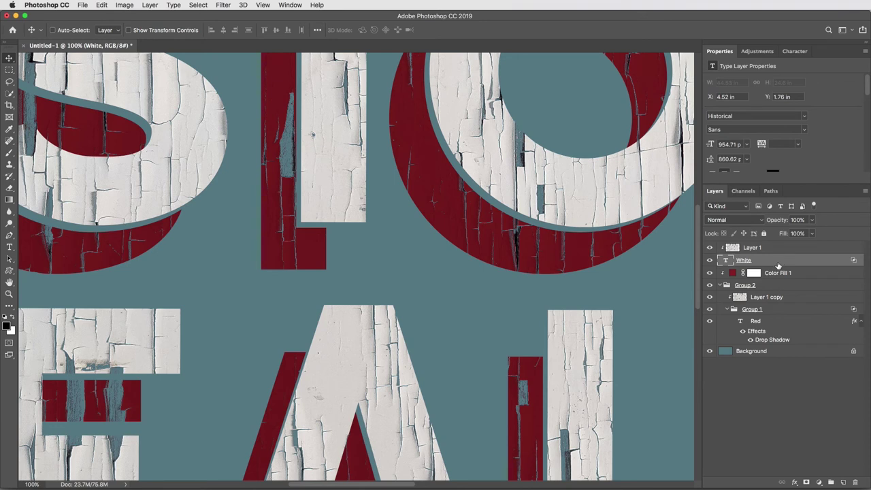
{"action": "left_click", "coordinate": [230, 5]}
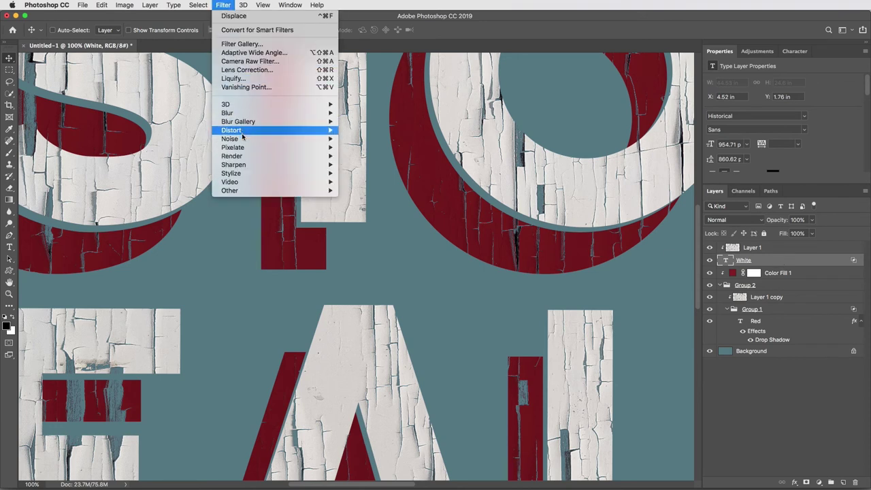
{"action": "mouse_move", "coordinate": [246, 135]}
{"action": "left_click", "coordinate": [365, 130]}
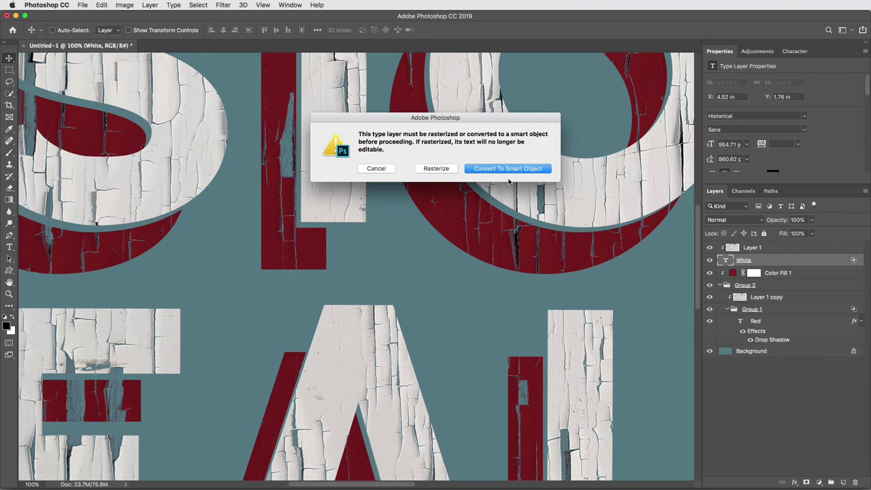
{"action": "left_click", "coordinate": [434, 169]}
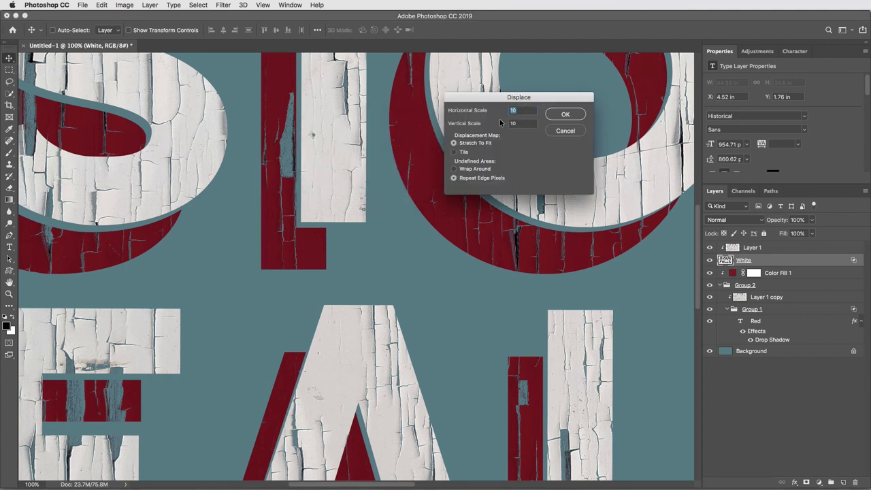
Step: Displace it at horizontal and vertical scale 7 using Wood Cracks.psd as the map
{"action": "type", "text": "7"}
{"action": "key", "text": "Tab"}
{"action": "type", "text": "7"}
{"action": "left_click", "coordinate": [565, 114]}
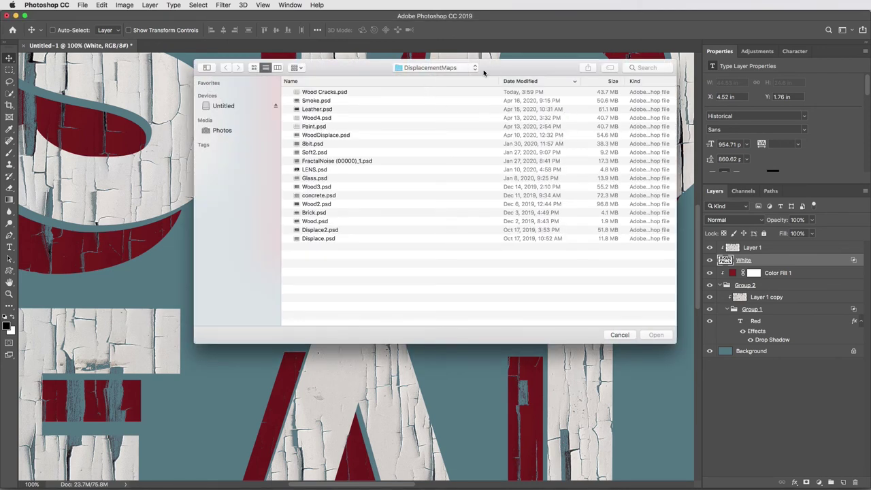
{"action": "left_click", "coordinate": [328, 94]}
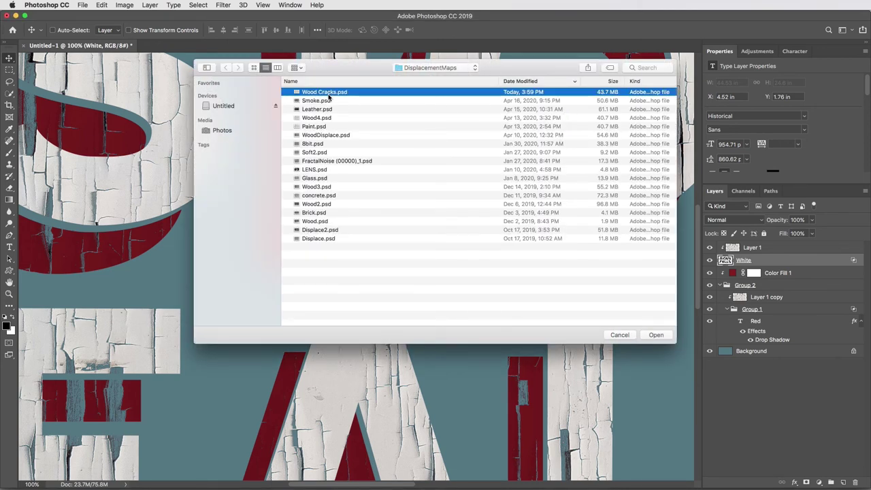
{"action": "left_click", "coordinate": [656, 335]}
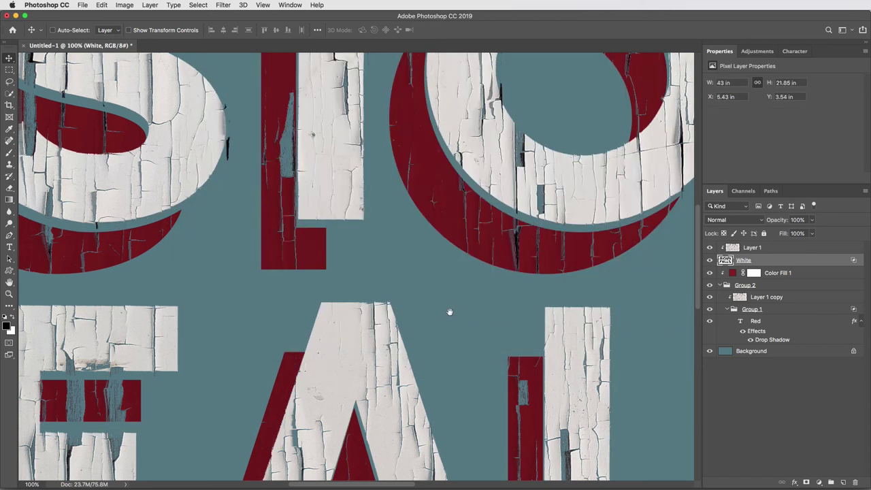
Step: Reapply the Wood Cracks displacement to the Red offset letters and fit the view
{"action": "left_click_drag", "start_coordinate": [450, 311], "coordinate": [515, 288]}
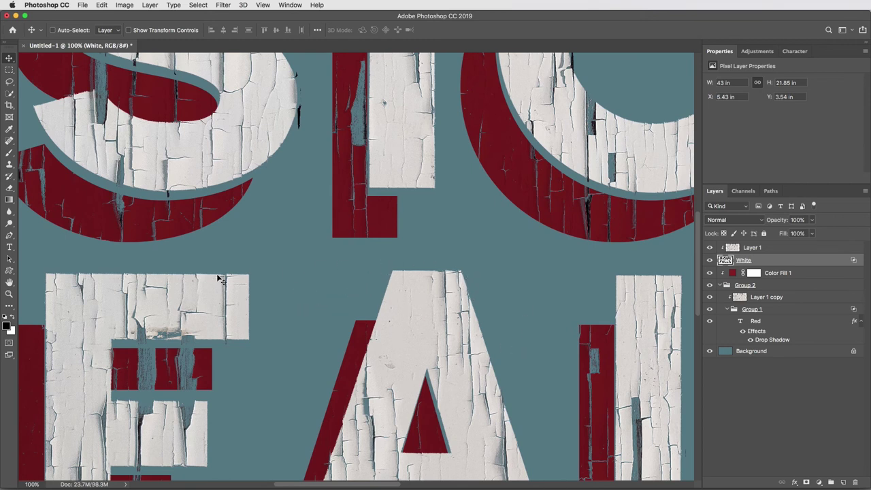
{"action": "left_click_drag", "start_coordinate": [429, 299], "coordinate": [418, 326]}
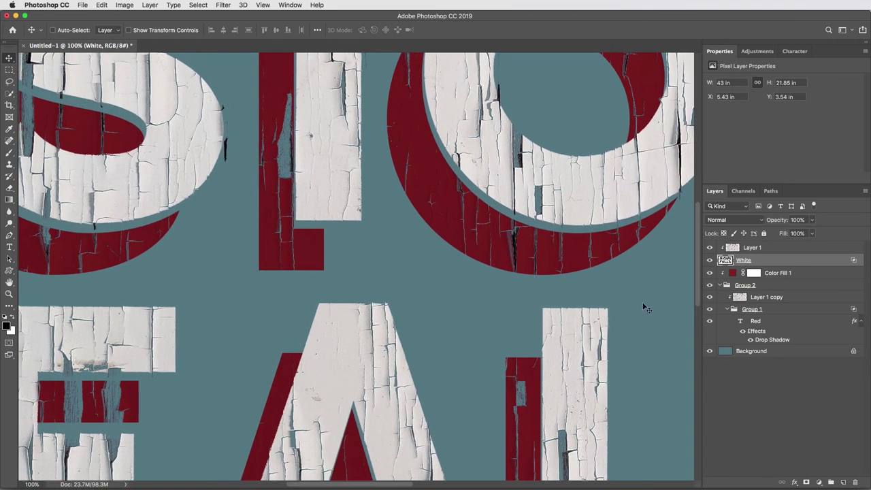
{"action": "left_click", "coordinate": [777, 324]}
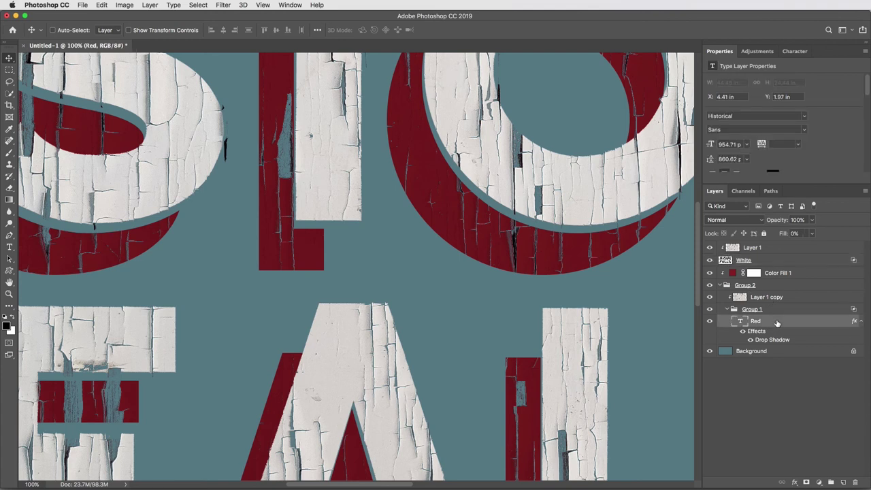
{"action": "left_click", "coordinate": [224, 4]}
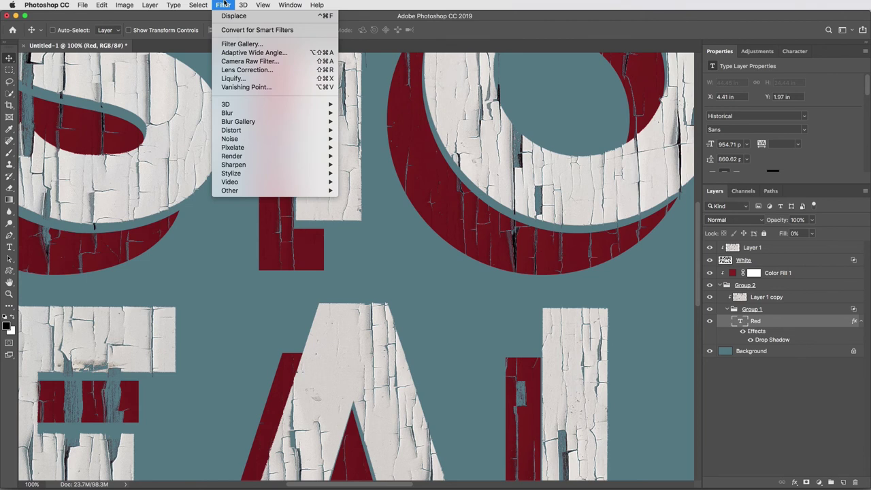
{"action": "left_click", "coordinate": [263, 16]}
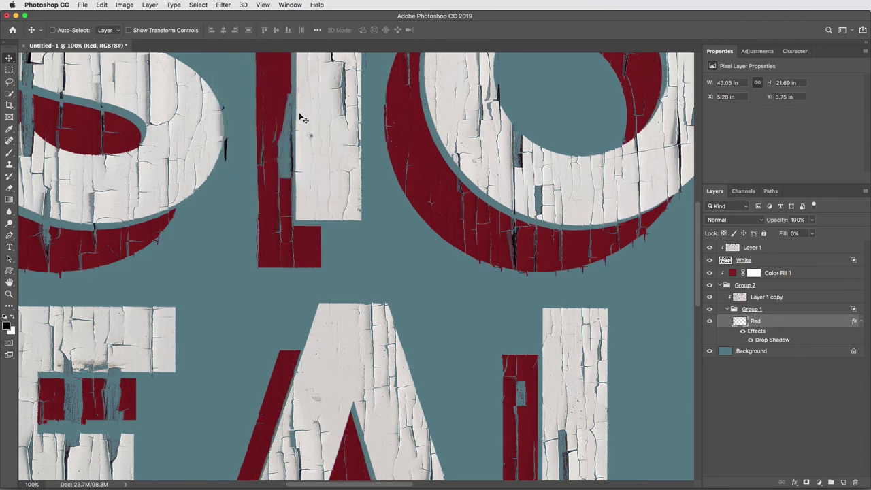
{"action": "scroll", "coordinate": [460, 233], "scroll_direction": "left", "scroll_amount": 6}
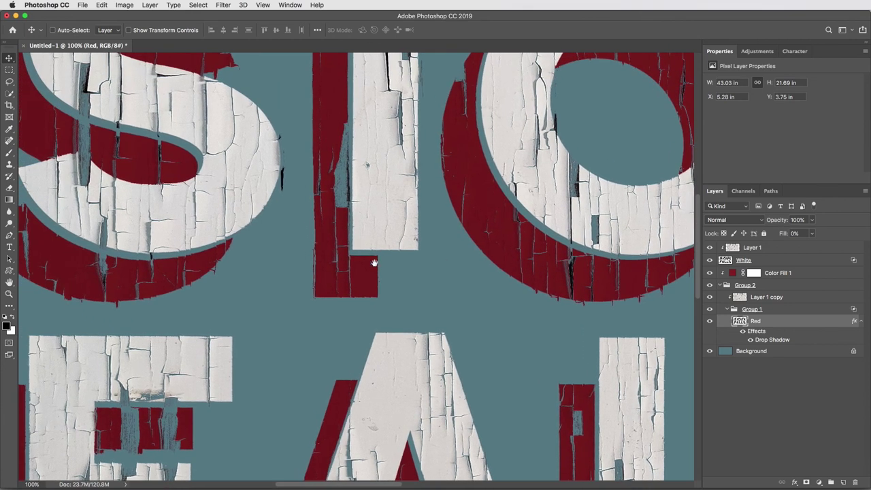
{"action": "scroll", "coordinate": [375, 256], "scroll_direction": "right", "scroll_amount": 1}
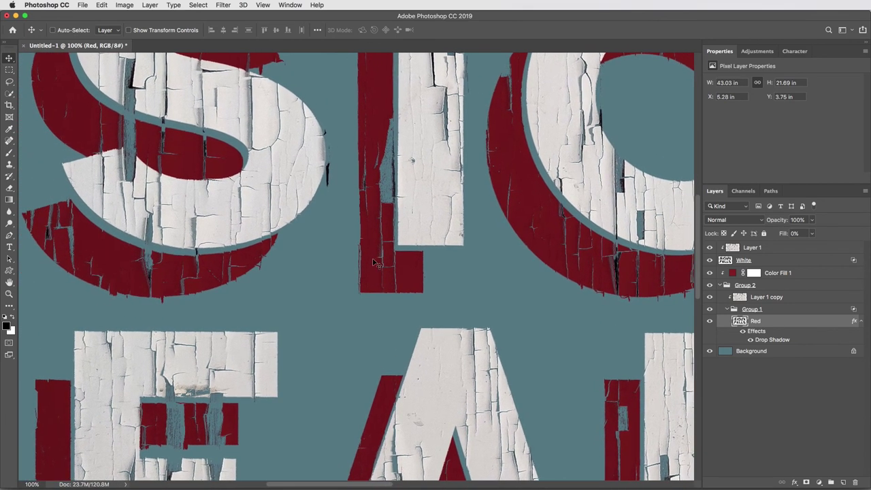
{"action": "key", "text": "super+0"}
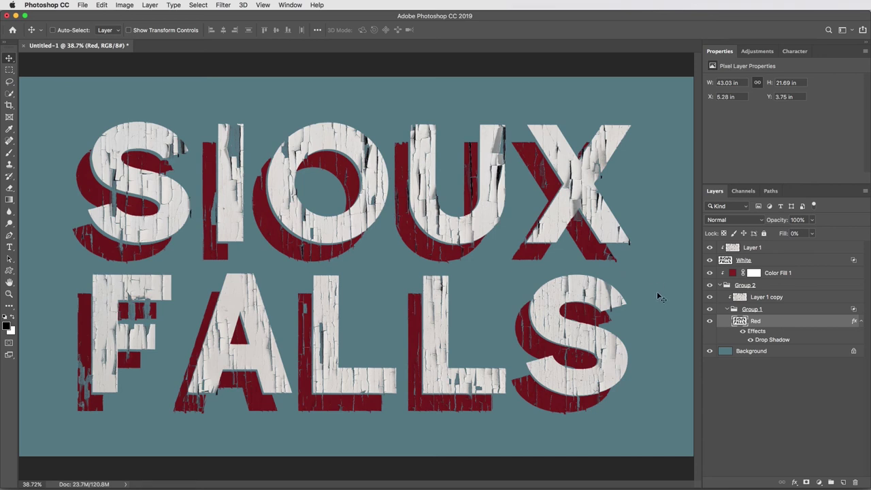
Step: Paste the TextureGuys_Wood_230L.jpg wood texture as a new layer above the Background
{"action": "left_click", "coordinate": [83, 5]}
{"action": "mouse_move", "coordinate": [105, 51]}
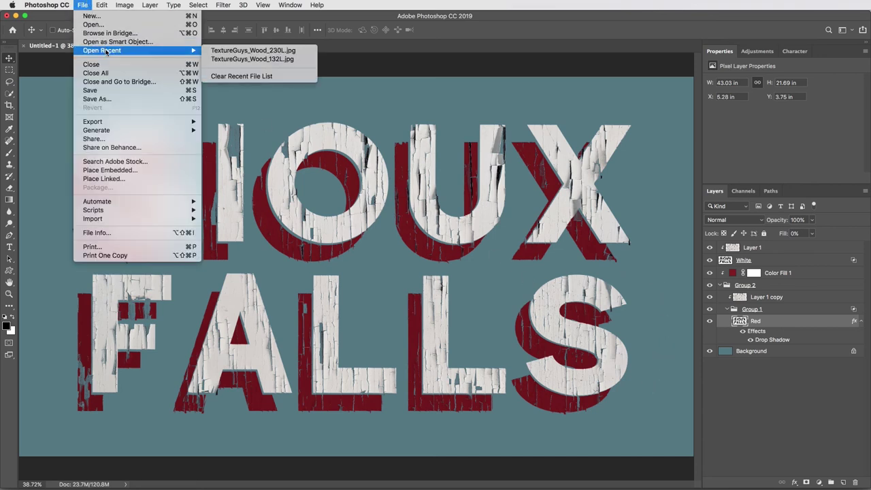
{"action": "left_click", "coordinate": [254, 54]}
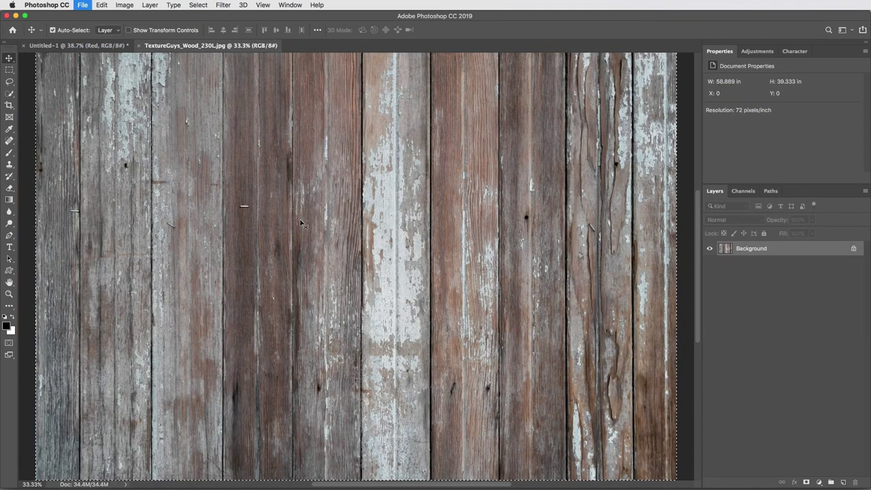
{"action": "key", "text": "super+w"}
{"action": "left_click", "coordinate": [760, 352]}
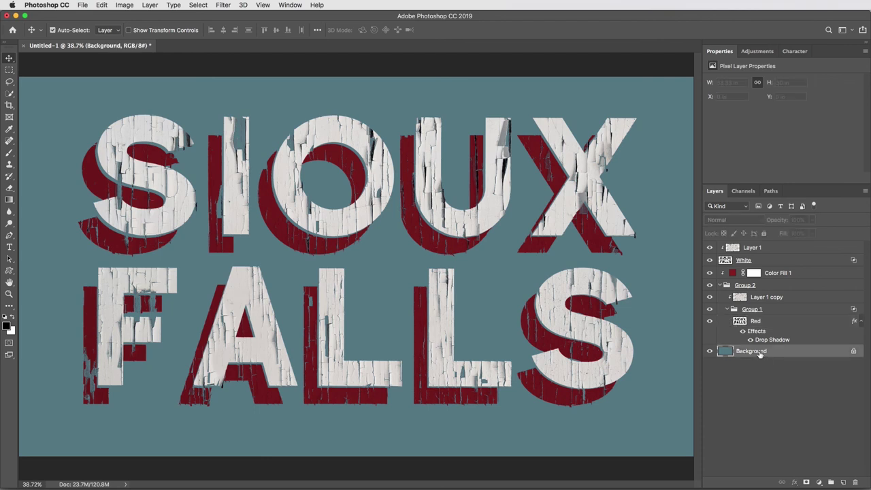
{"action": "key", "text": "super+v"}
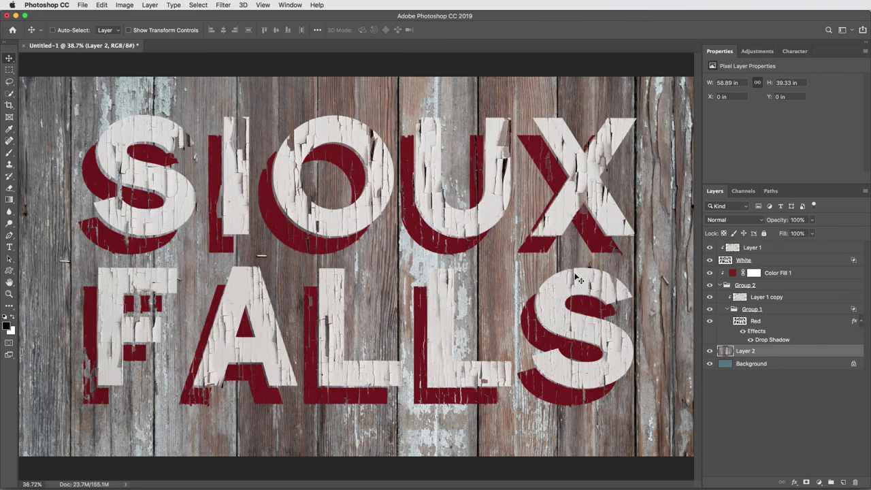
Step: Scale the wood layer down to about 90% so it fits the canvas
{"action": "key", "text": "super+minus"}
{"action": "key", "text": "super+minus"}
{"action": "key", "text": "super+t"}
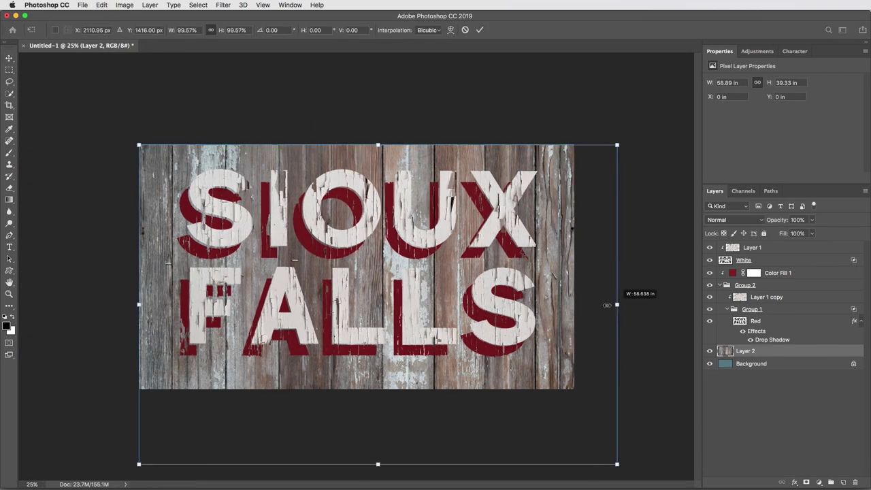
{"action": "left_click_drag", "start_coordinate": [617, 303], "coordinate": [567, 272]}
{"action": "key", "text": "Return"}
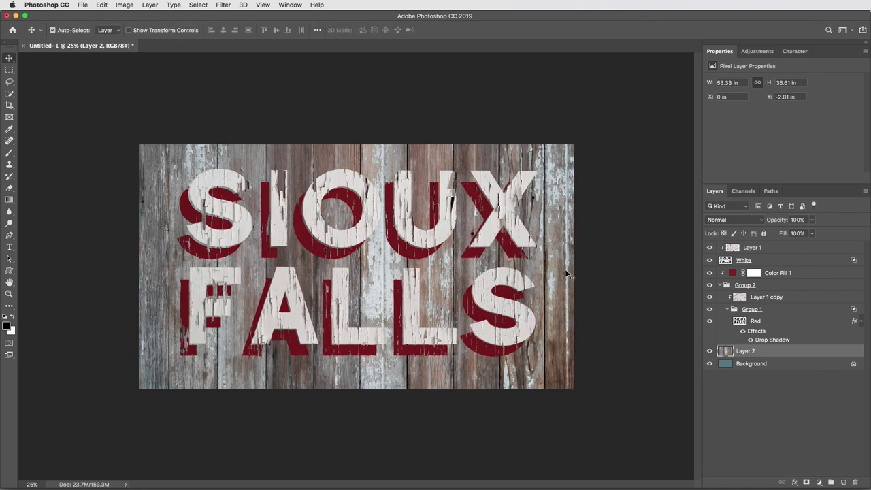
{"action": "key", "text": "super+plus"}
{"action": "key", "text": "super+0"}
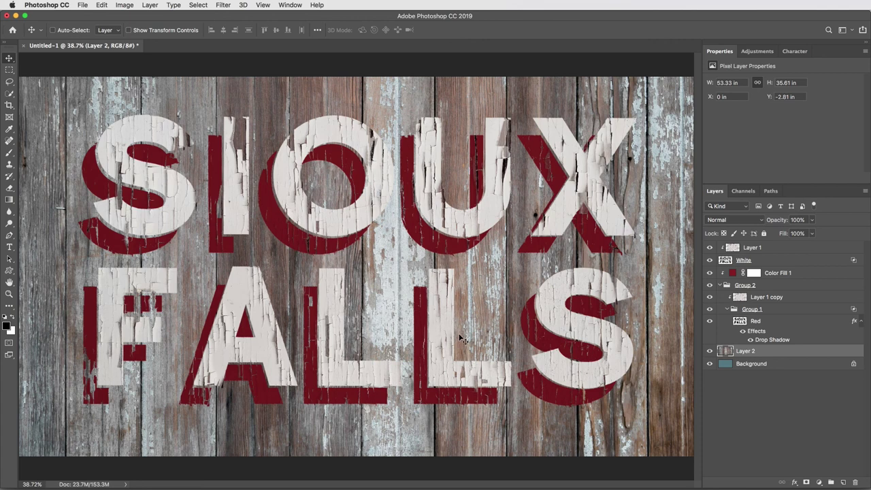
{"action": "key", "text": "super"}
{"action": "scroll", "coordinate": [470, 294], "scroll_direction": "up", "scroll_amount": 5}
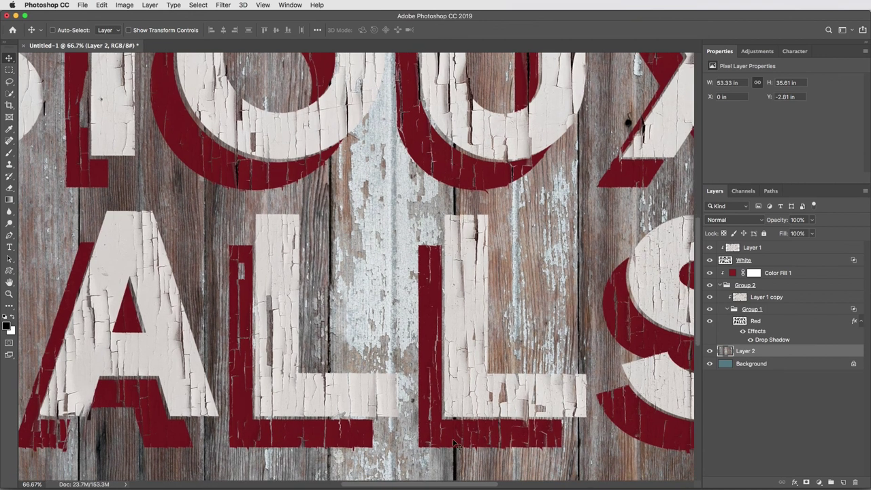
{"action": "left_click_drag", "start_coordinate": [459, 327], "coordinate": [452, 311]}
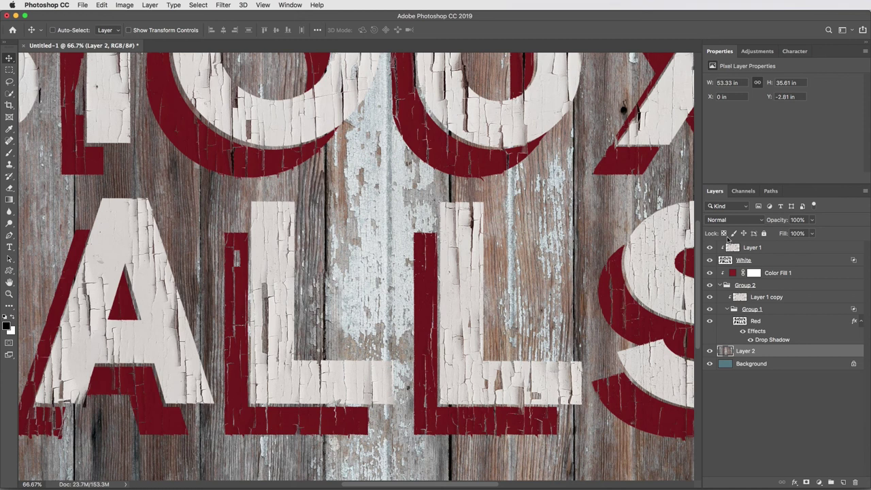
Step: Split the White layer's Underlying Layer black slider to 0/110 so dark wood grain shows through
{"action": "left_click", "coordinate": [820, 263]}
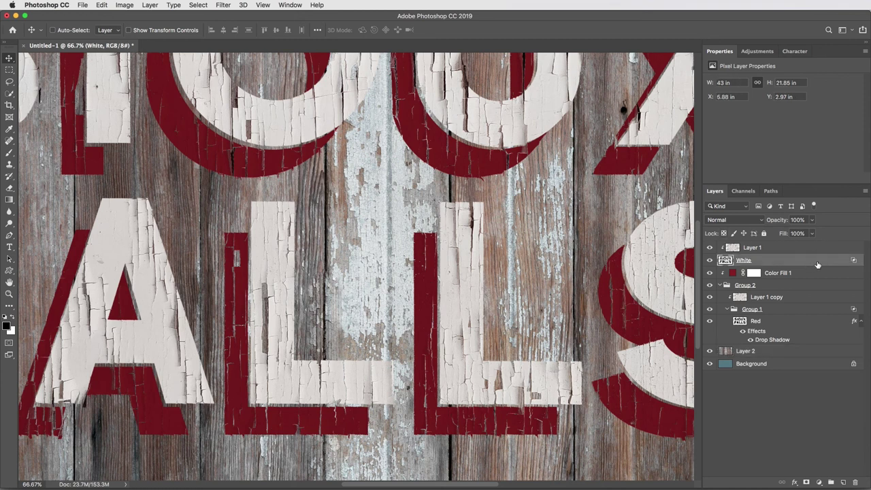
{"action": "double_click", "coordinate": [855, 262]}
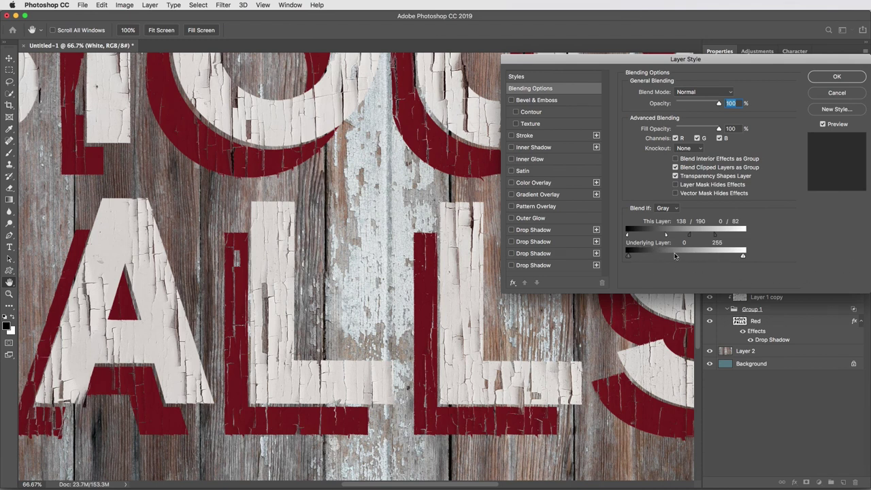
{"action": "left_click_drag", "start_coordinate": [629, 257], "coordinate": [658, 257]}
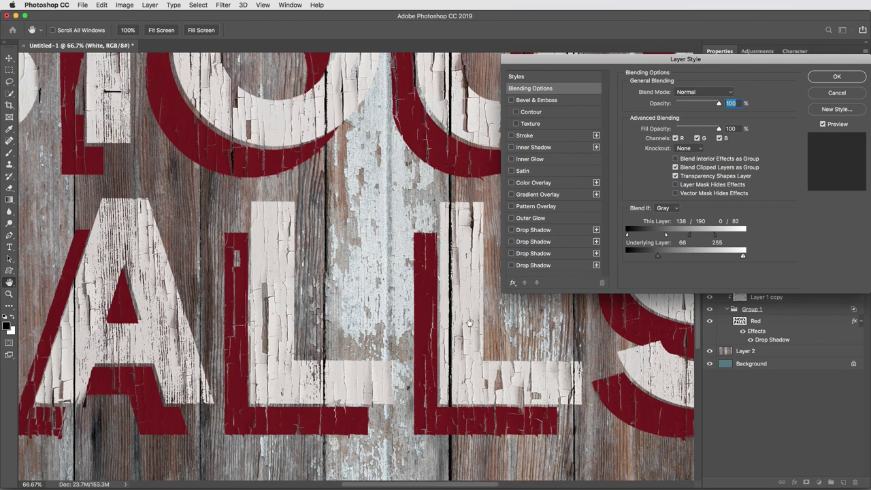
{"action": "mouse_move", "coordinate": [659, 256]}
{"action": "left_mouse_down"}
{"action": "mouse_move", "coordinate": [678, 258]}
{"action": "mouse_move", "coordinate": [612, 262]}
{"action": "mouse_move", "coordinate": [676, 256]}
{"action": "left_mouse_up"}
{"action": "key", "text": "alt"}
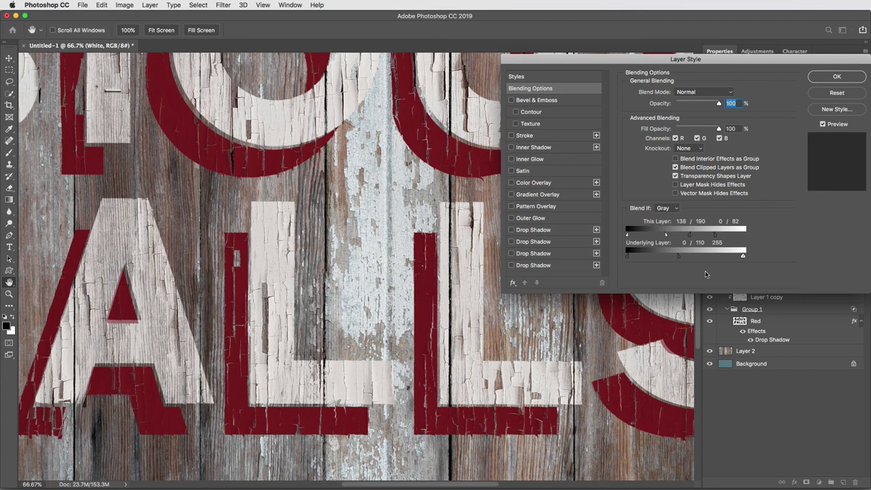
Step: Compare the White layer blend with preview off and on, then accept it
{"action": "left_click", "coordinate": [822, 124]}
{"action": "left_click", "coordinate": [823, 124]}
{"action": "left_click", "coordinate": [822, 125]}
{"action": "left_click", "coordinate": [822, 125]}
{"action": "left_click", "coordinate": [823, 77]}
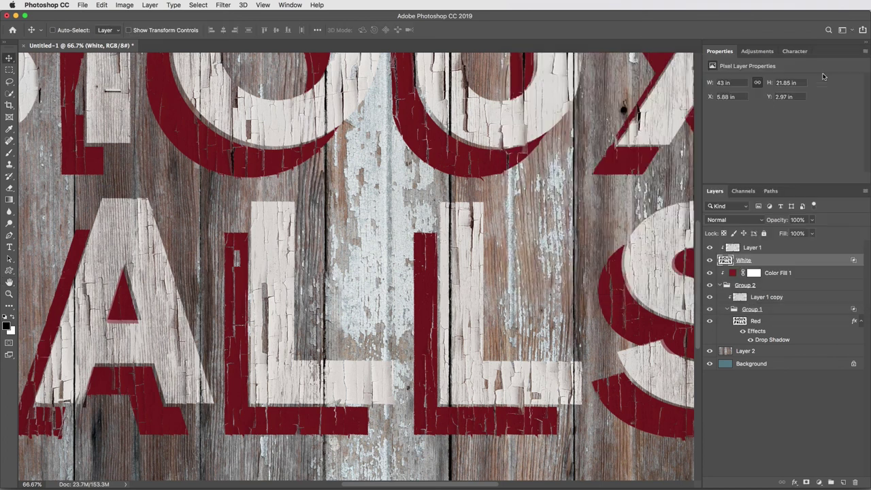
Step: Blend the red Group 2 letters over the wood with Underlying Layer split at 0/110–255
{"action": "scroll", "coordinate": [531, 221], "scroll_direction": "left", "scroll_amount": 4}
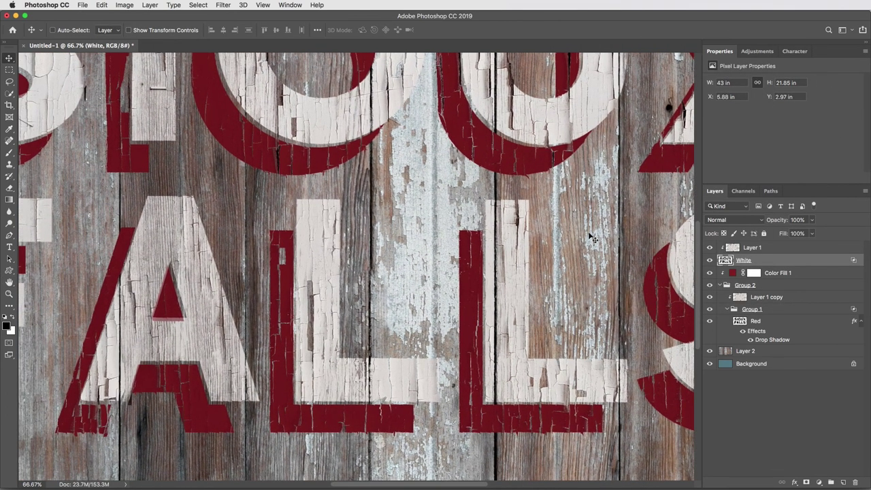
{"action": "left_click", "coordinate": [778, 287]}
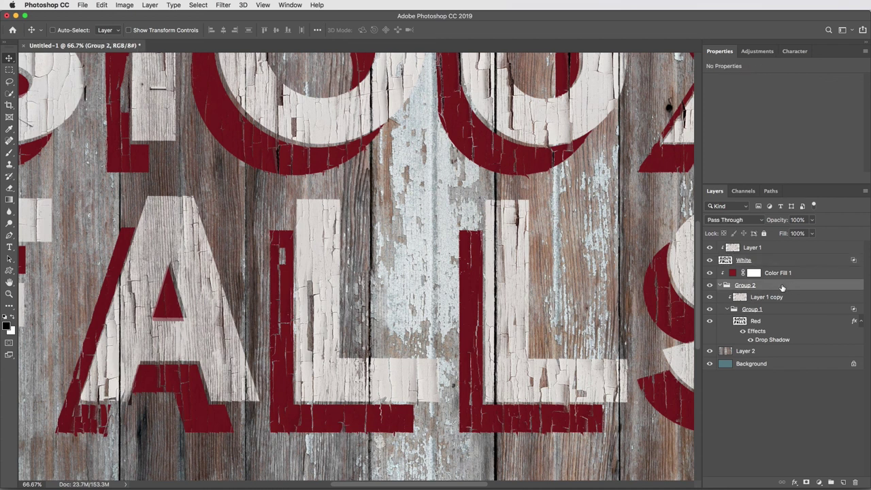
{"action": "right_click", "coordinate": [782, 288]}
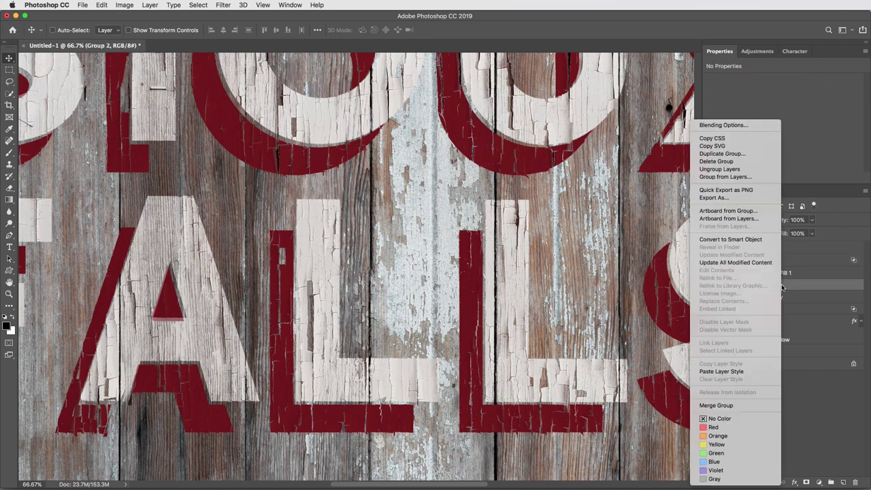
{"action": "left_click", "coordinate": [735, 125]}
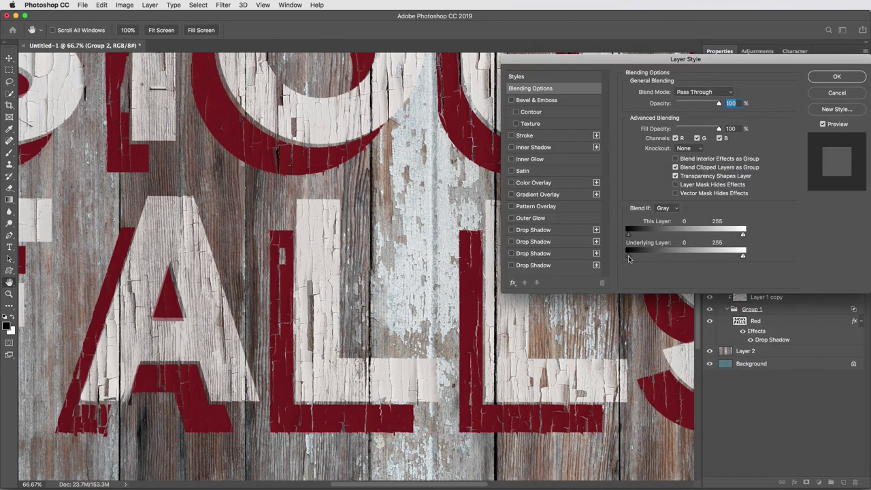
{"action": "left_click_drag", "start_coordinate": [628, 258], "coordinate": [677, 258]}
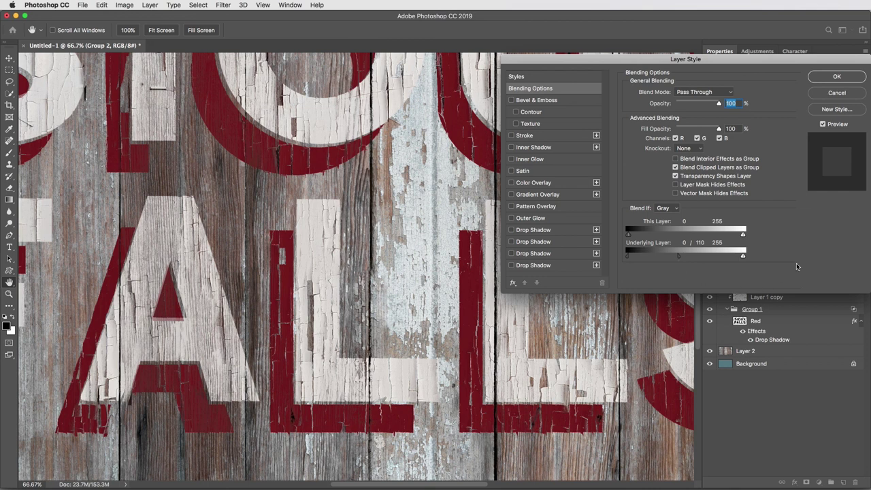
{"action": "left_click", "coordinate": [828, 75]}
{"action": "key", "text": "super+0"}
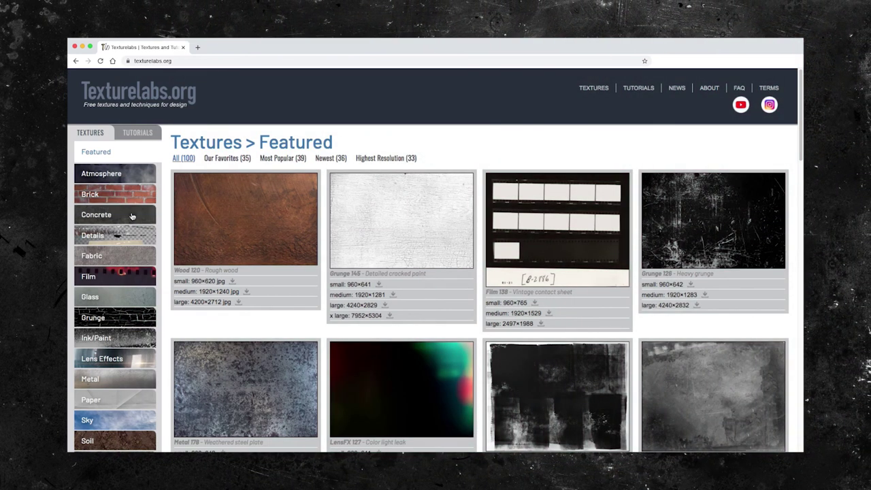
Step: Move from the Concrete category to the Film category in the Textures sidebar
{"action": "left_click", "coordinate": [132, 216]}
{"action": "left_click", "coordinate": [134, 277]}
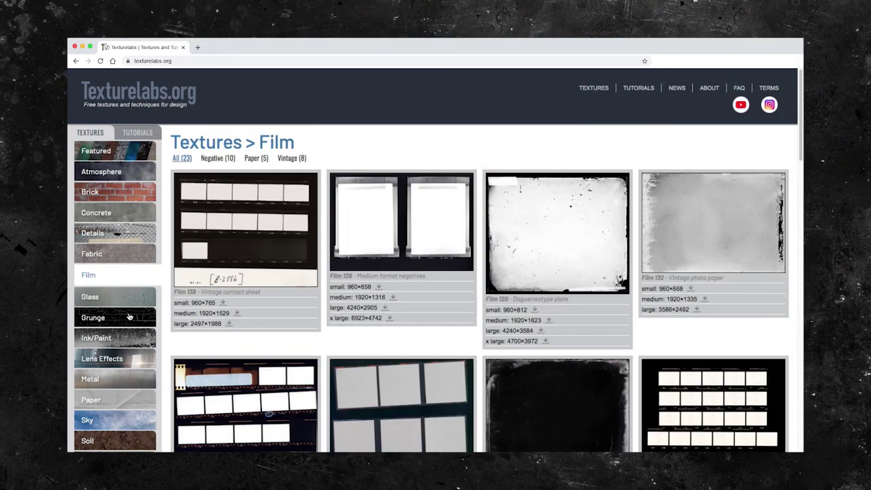